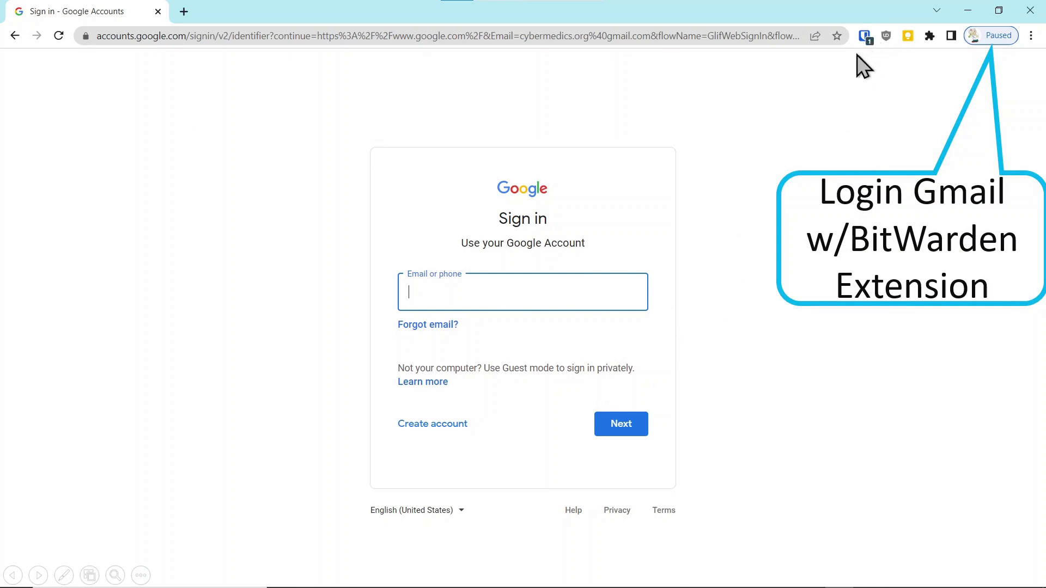
- Sign in to the Google account by autofilling the saved email and account password from the Bitwarden extension
key("ctrl+shift+l")
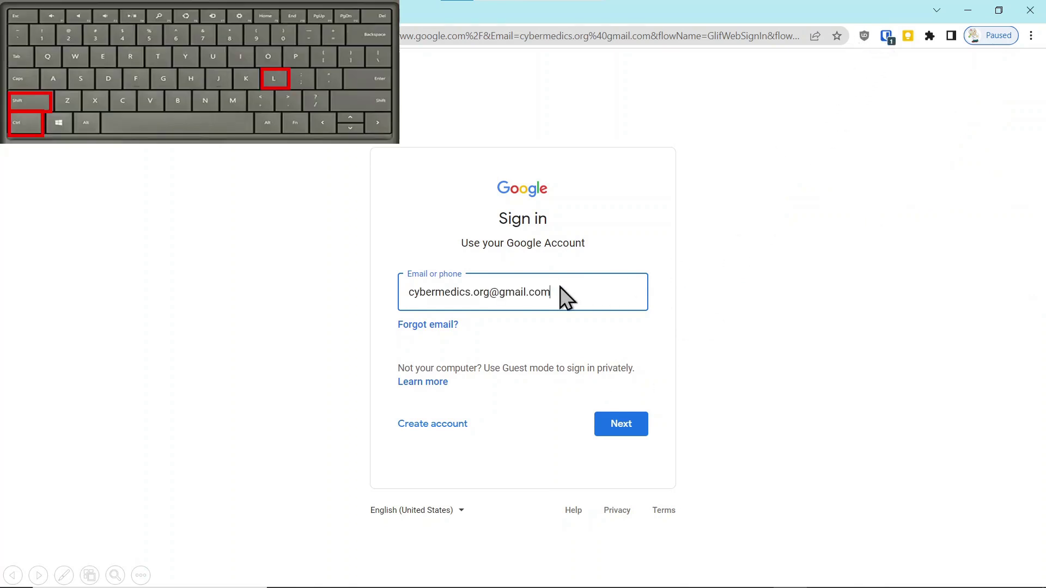
left_click(623, 424)
key("ctrl+shift+l")
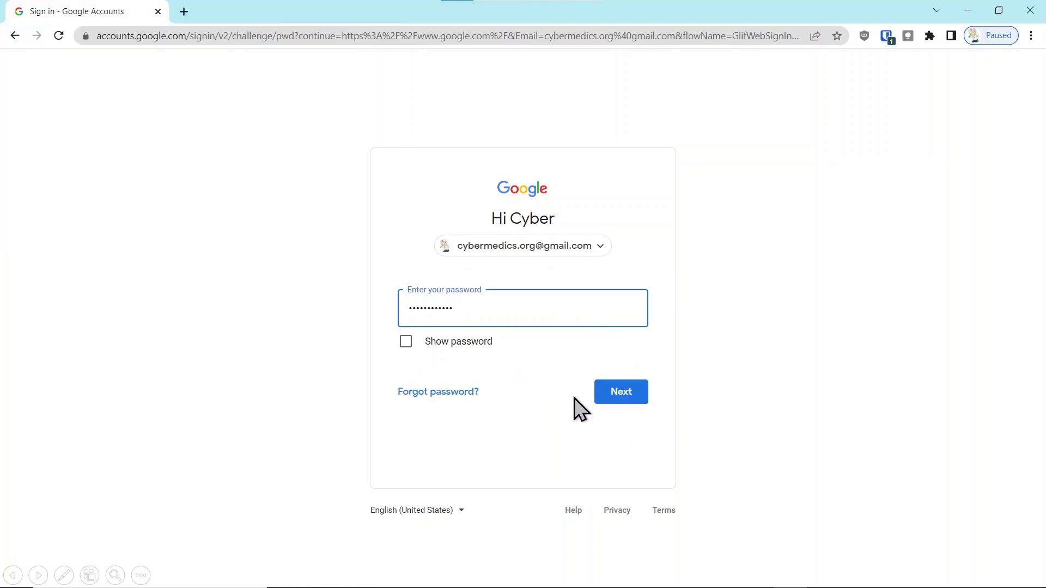
left_click(629, 390)
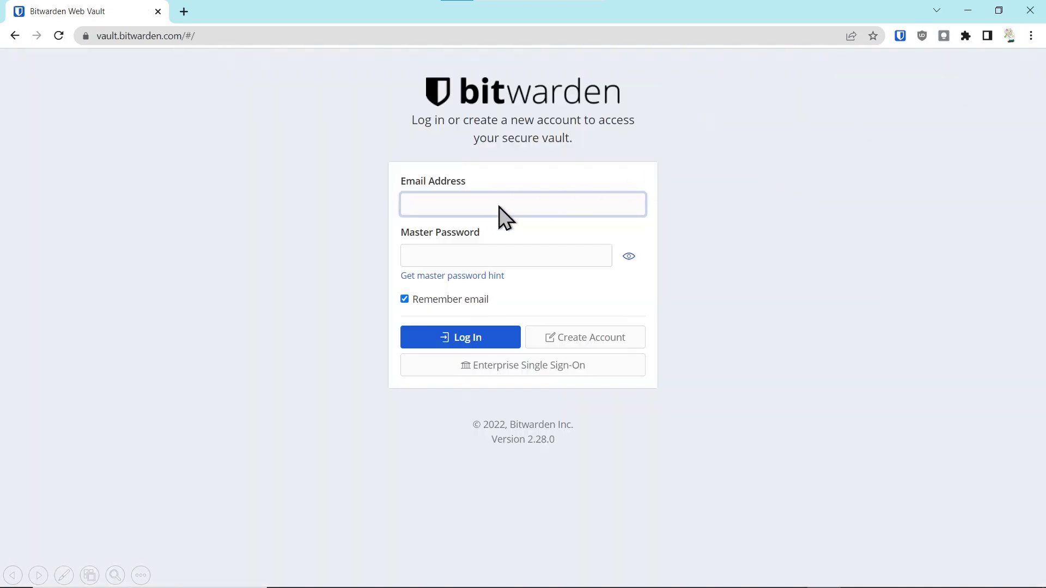
- Log in to the Bitwarden web vault with the account email, master password and YubiKey one-time code
key("ctrl+v")
left_click(464, 259)
key("ctrl+v")
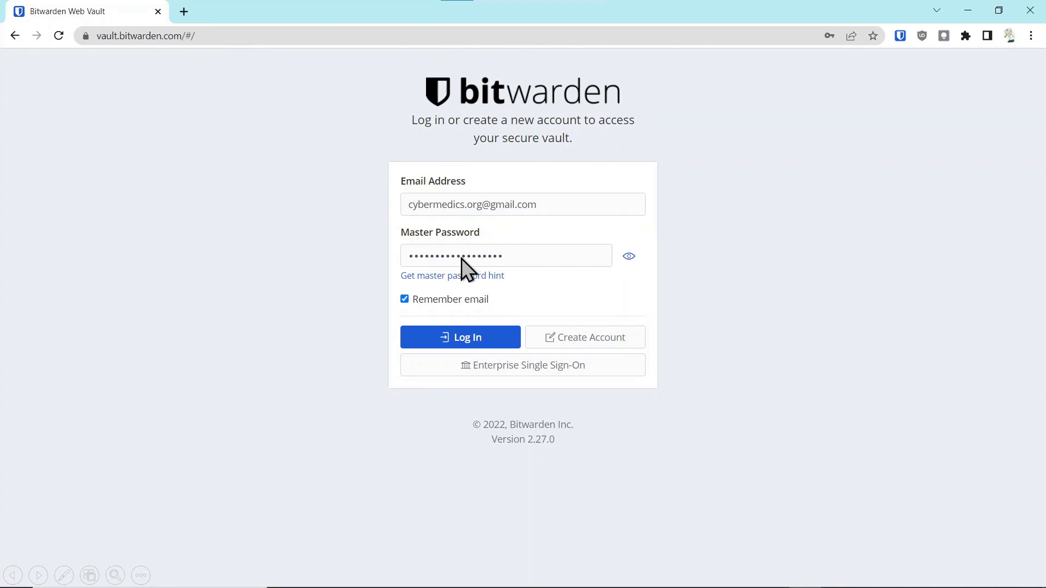
left_click(466, 338)
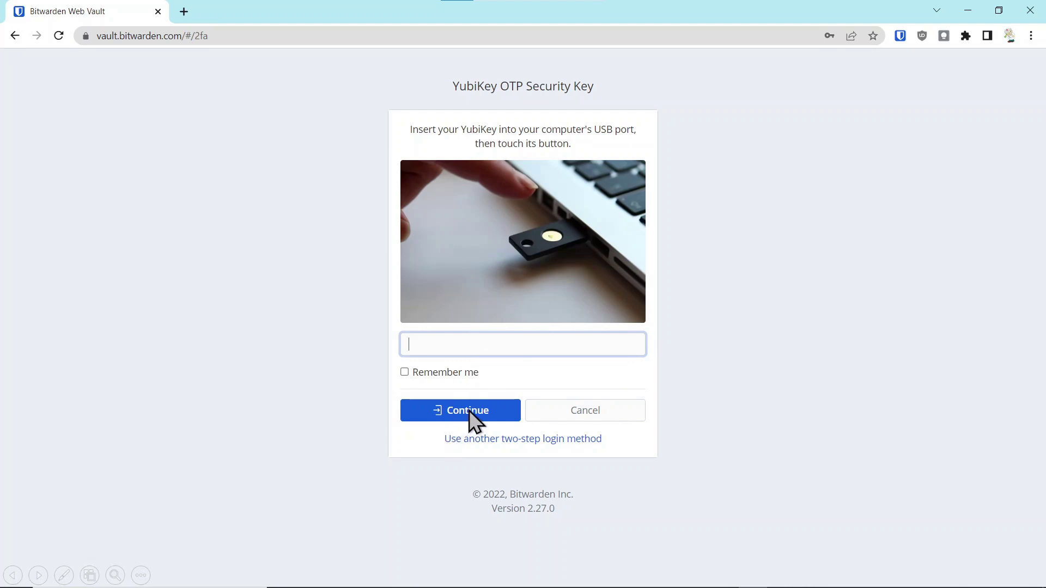
key("ctrl+v")
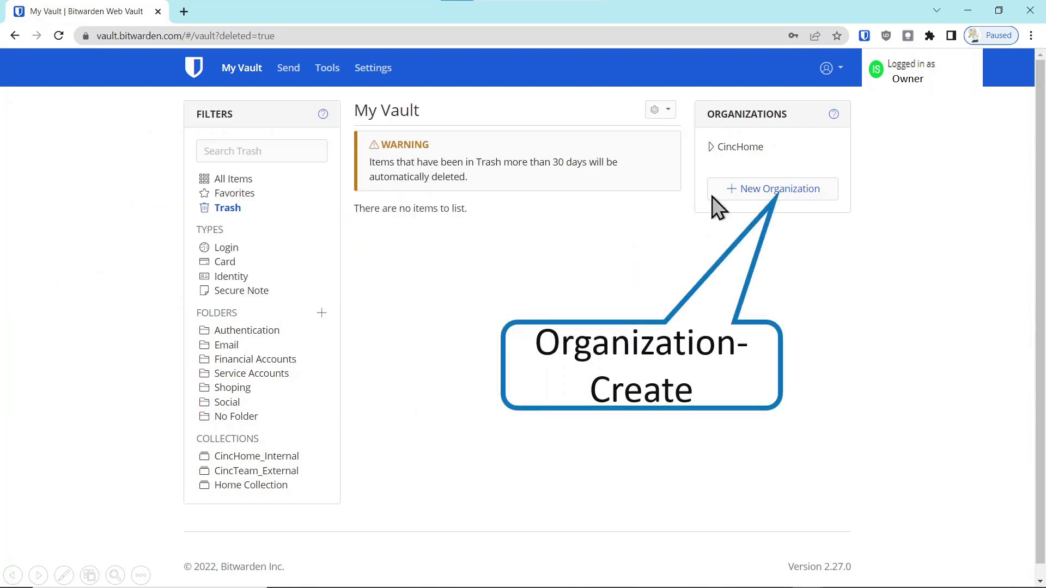
- Create a new organization named TestTeam on the Free plan, using the owner's email for billing
left_click(770, 191)
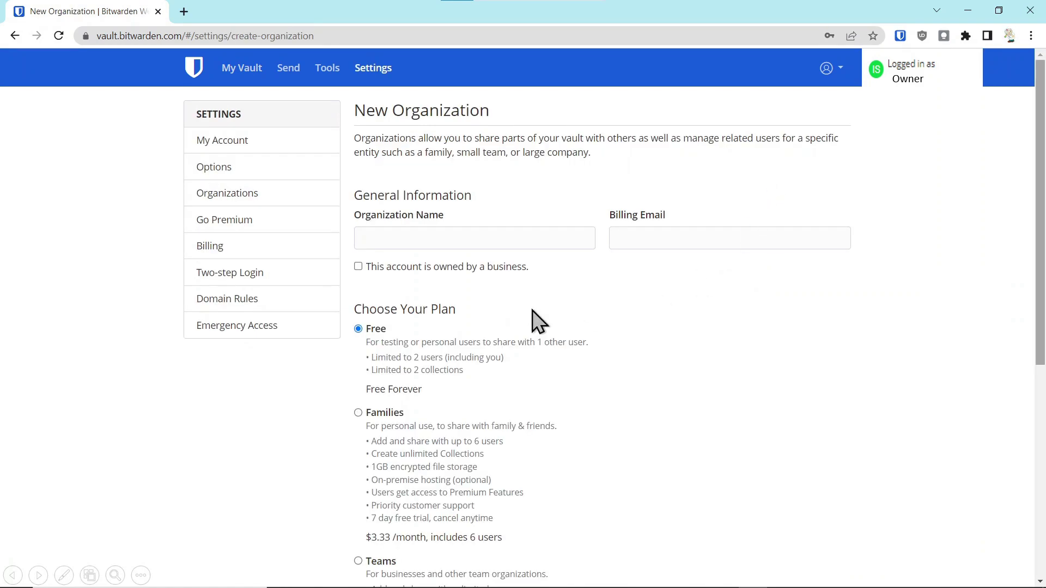
left_click(439, 241)
type("TestTeam")
key("Tab")
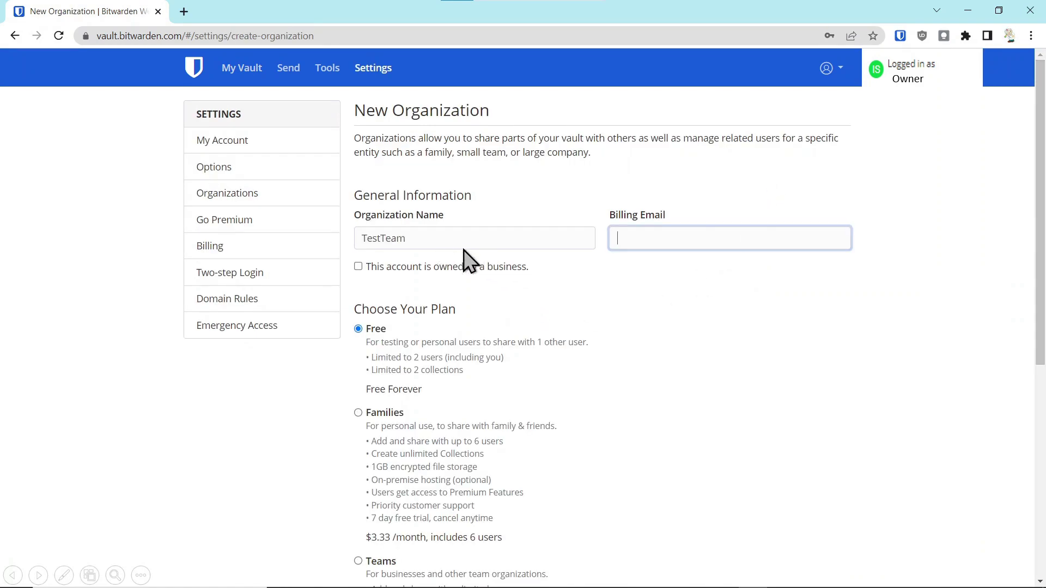
key("ctrl+v")
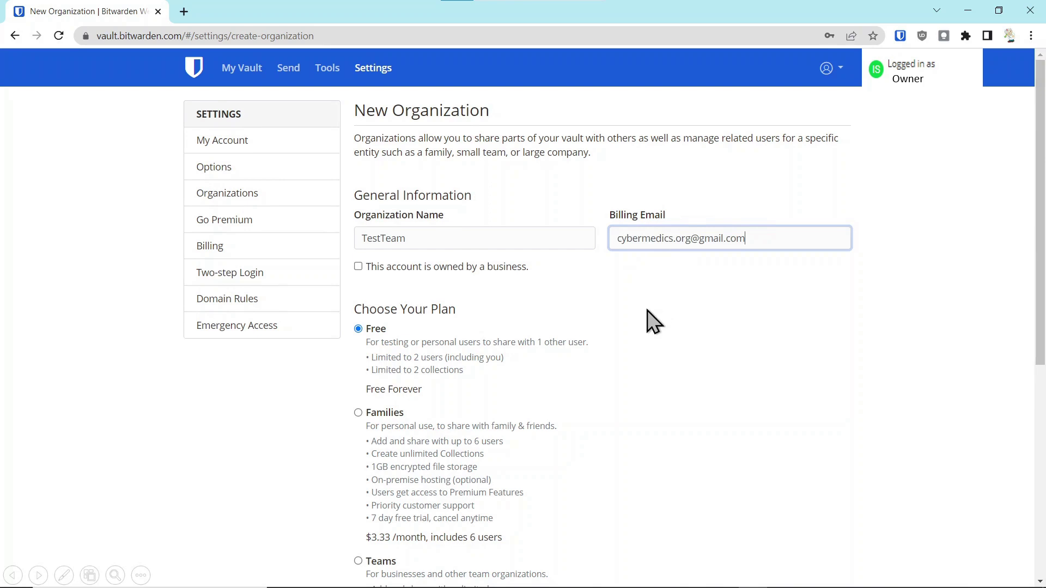
scroll(652, 353, "down", 7)
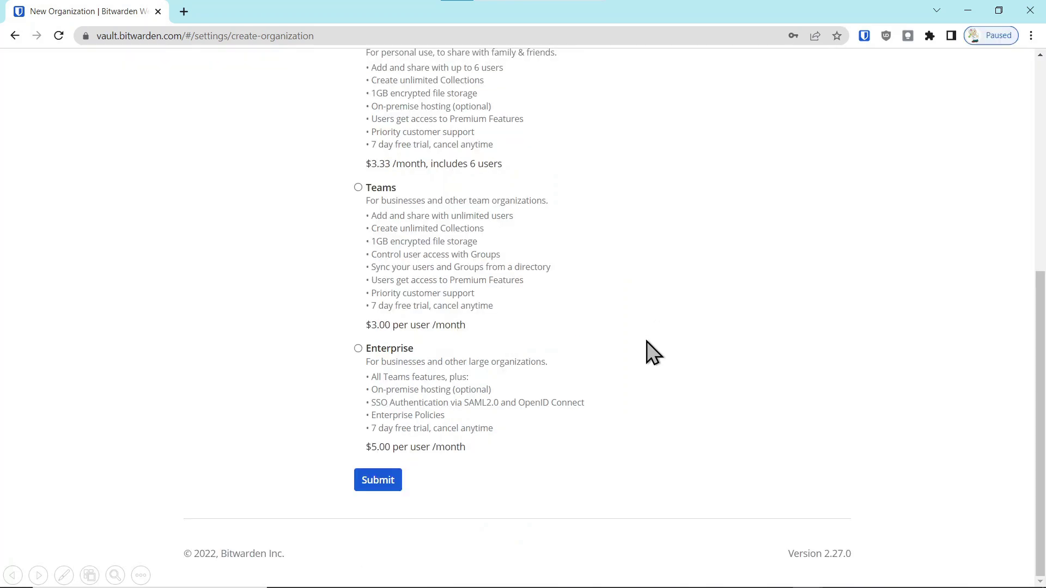
left_click(376, 480)
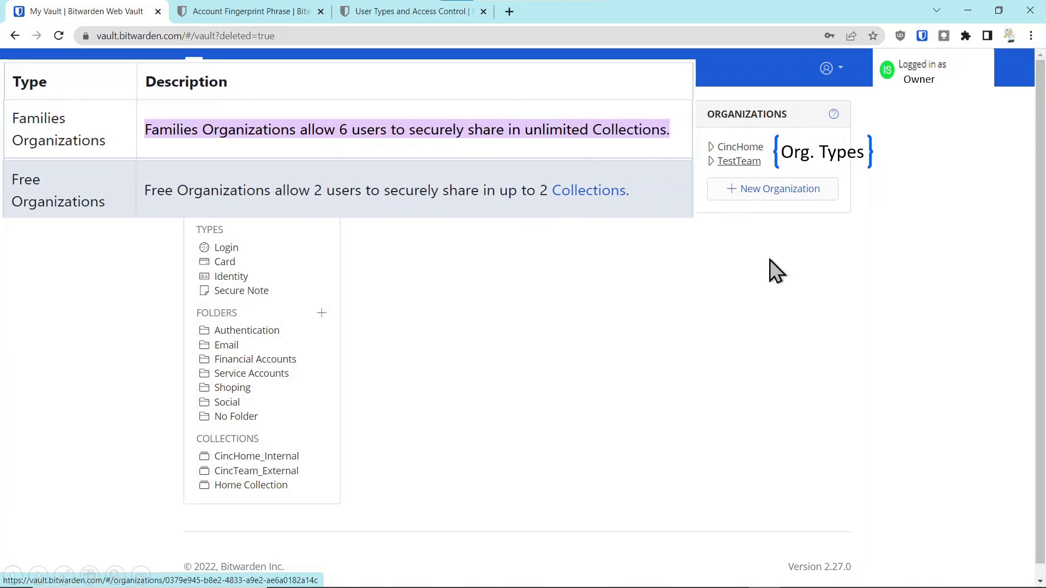
- Invite the new member's email to the TestTeam organization as type User, with access to only the selected collections
left_click(738, 161)
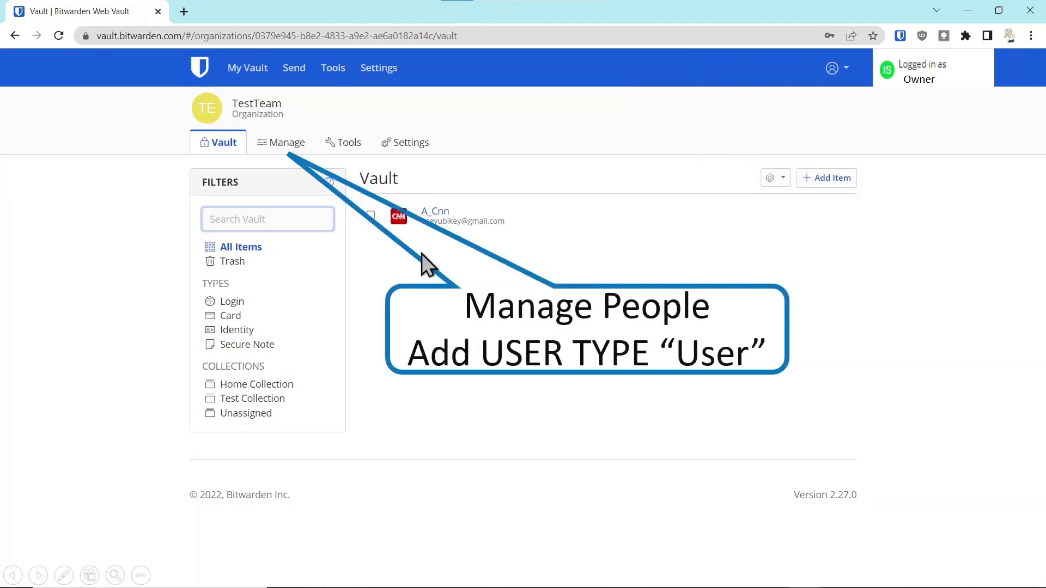
left_click(281, 143)
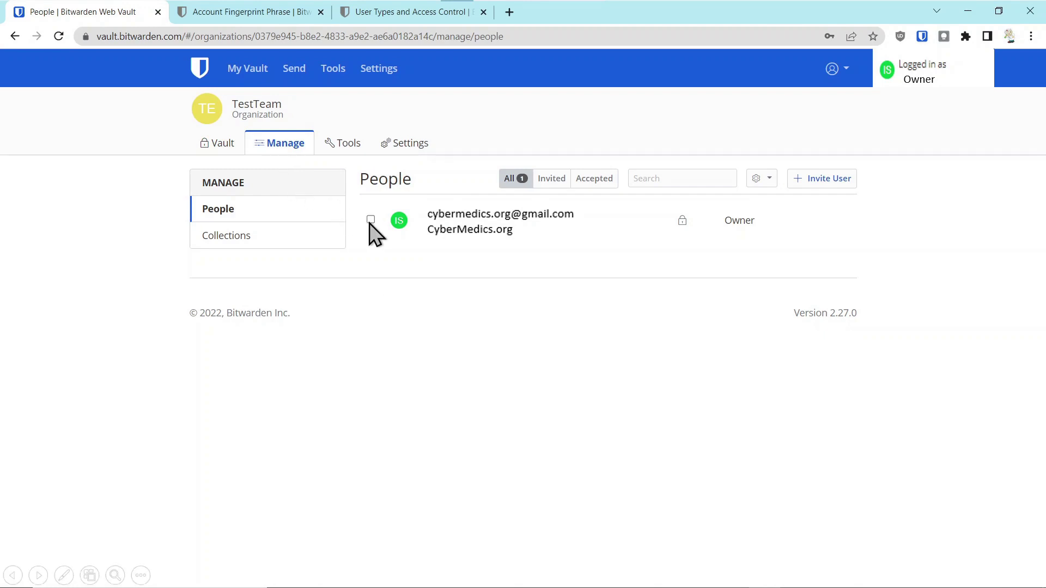
left_click(828, 181)
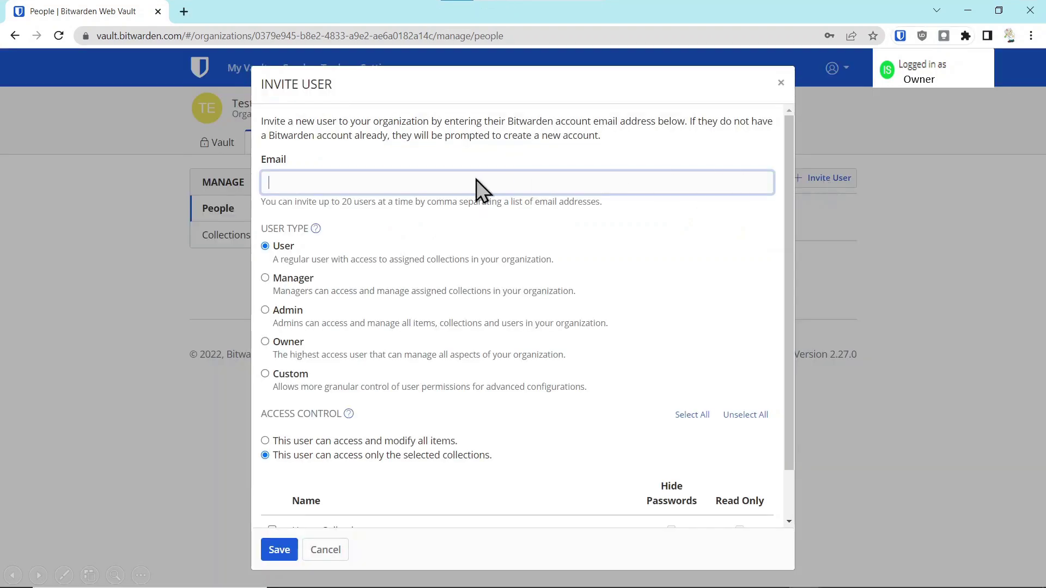
key("ctrl+v")
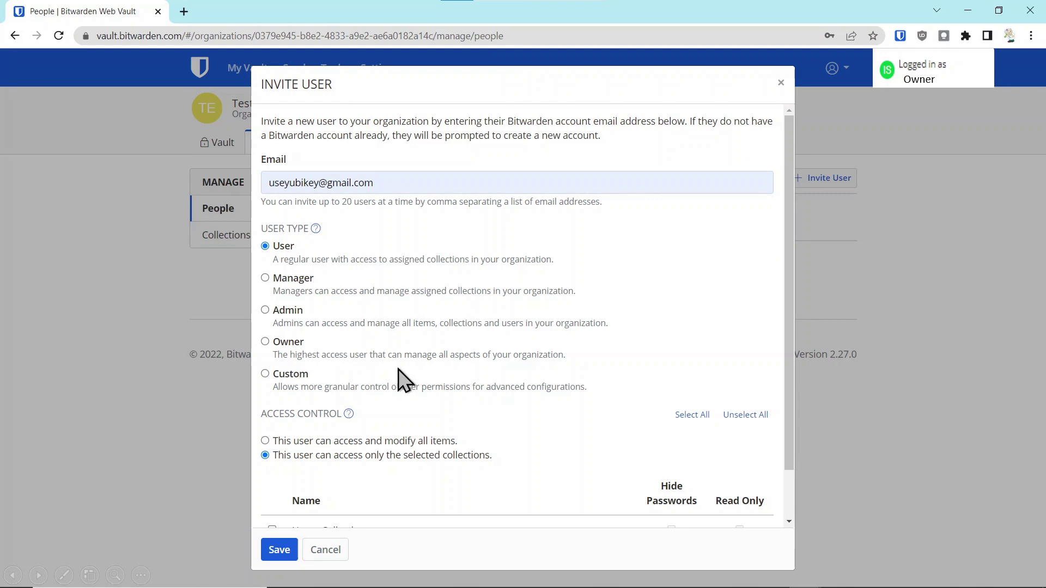
scroll(534, 448, "down", 1)
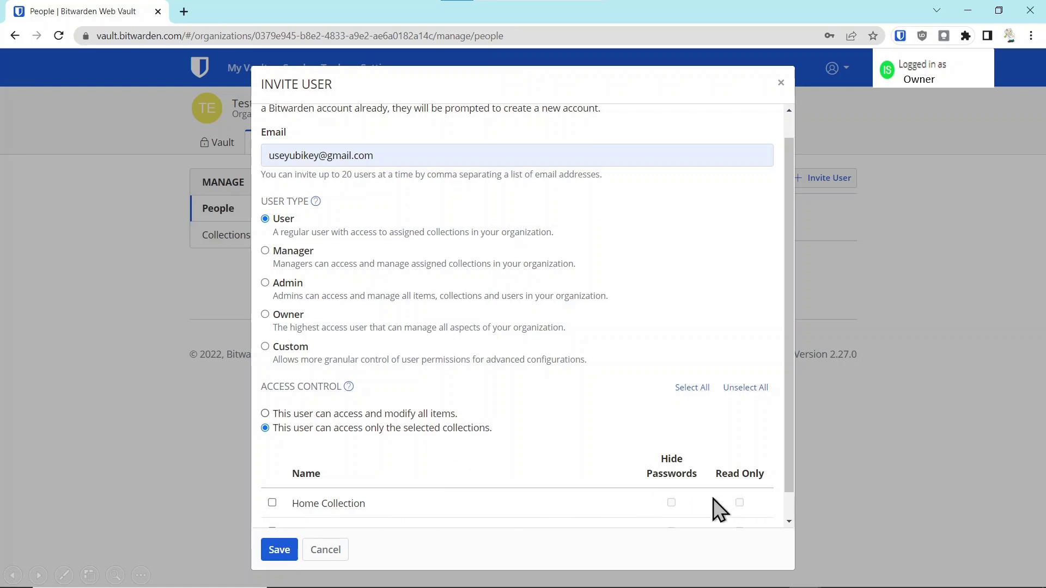
left_click(279, 550)
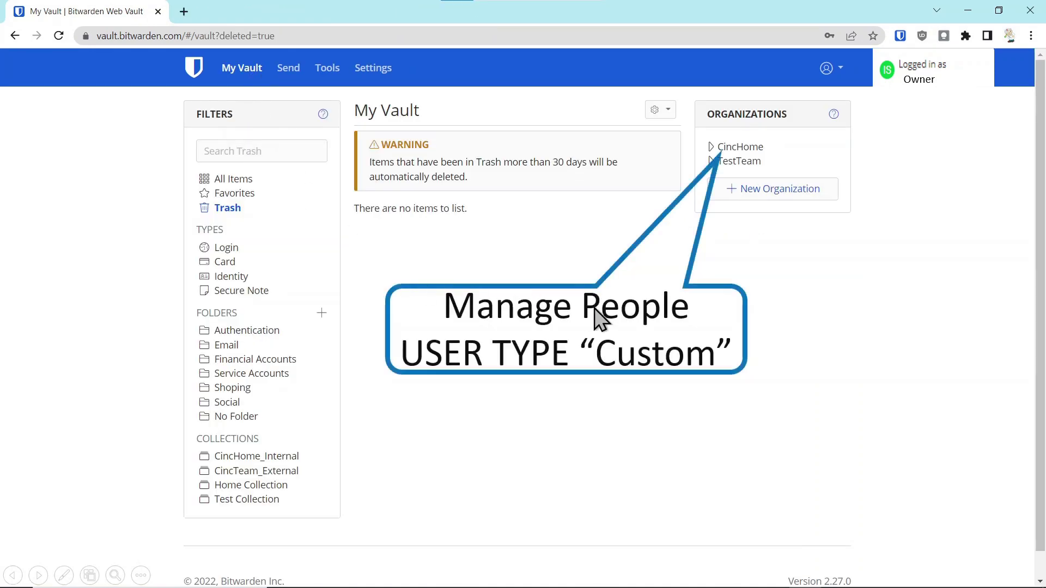
- Invite the member's email to the CincHome organization as type Custom with the Create New Collections permission
left_click(744, 149)
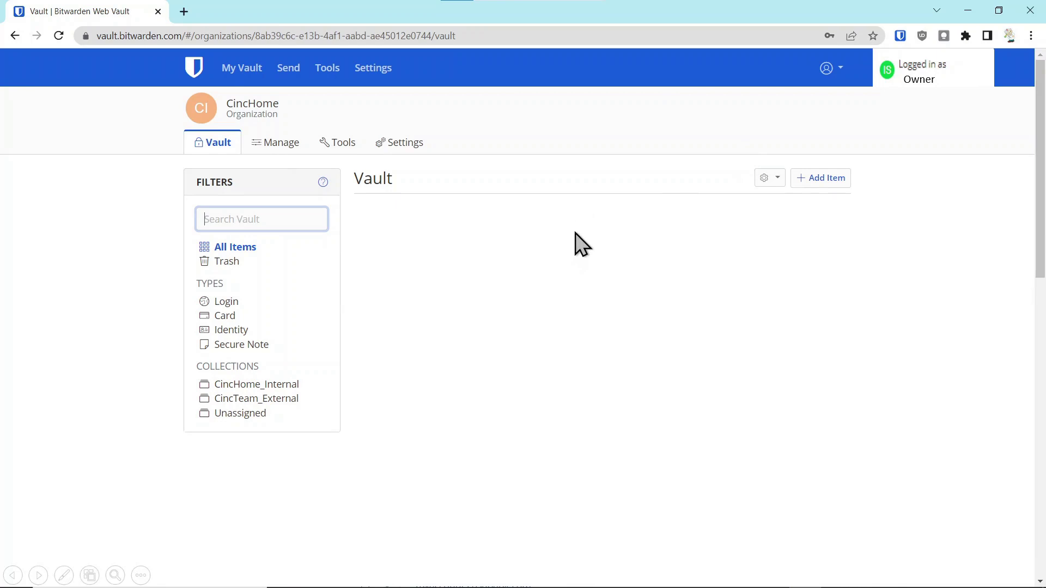
left_click(275, 145)
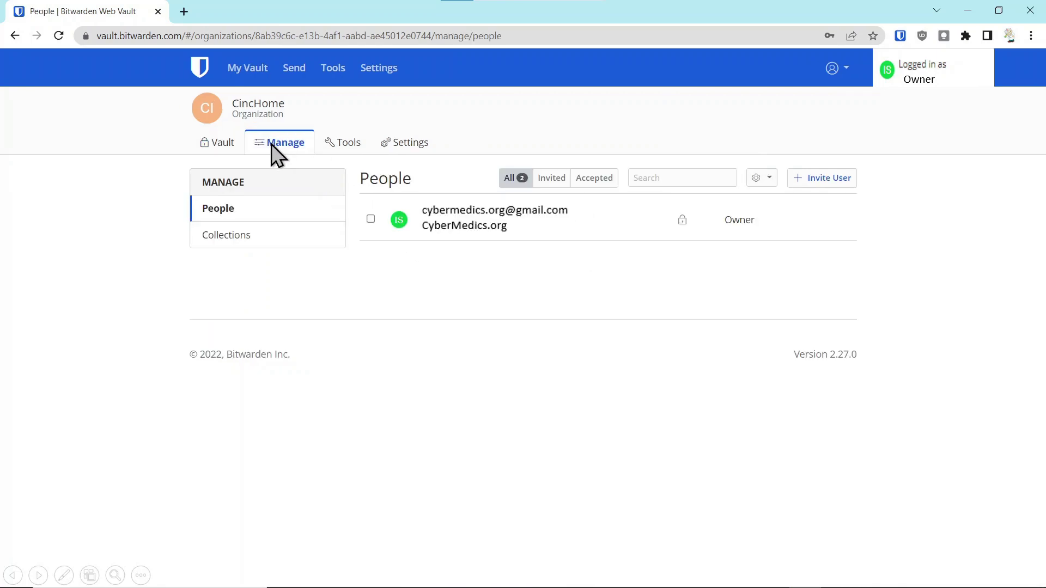
left_click(826, 180)
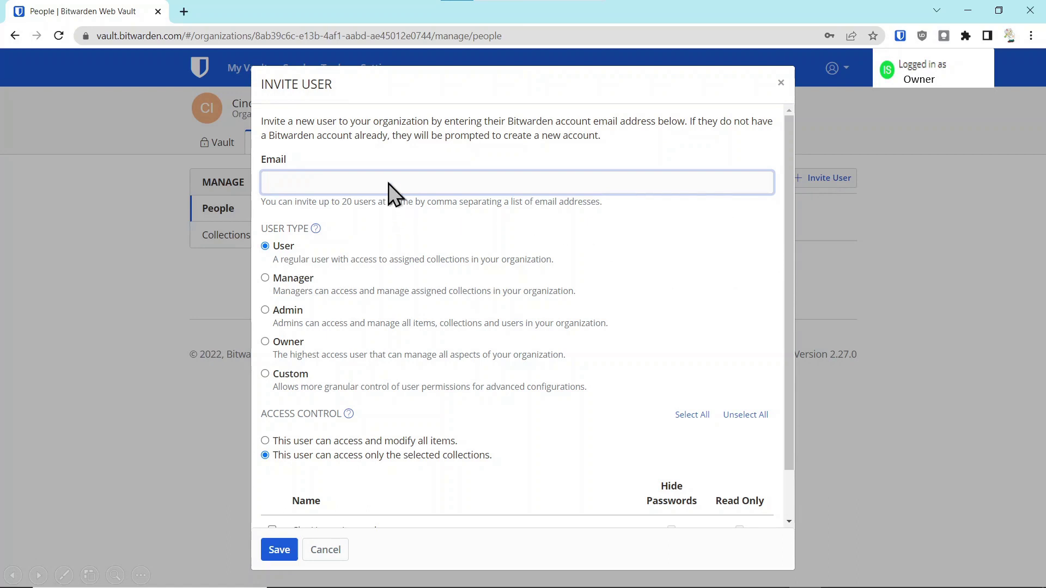
key("ctrl+v")
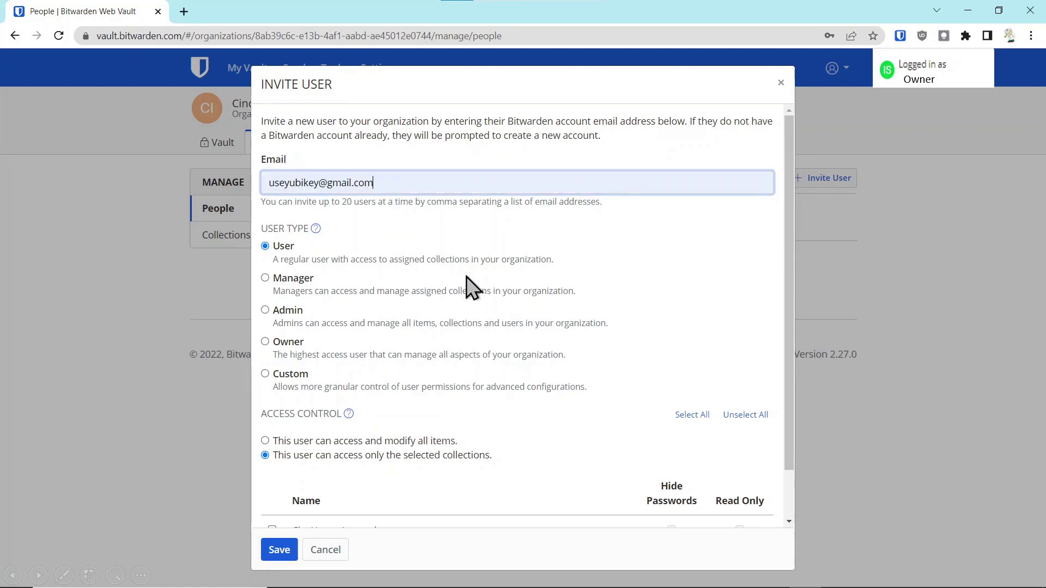
left_click(265, 374)
scroll(267, 381, "down", 1)
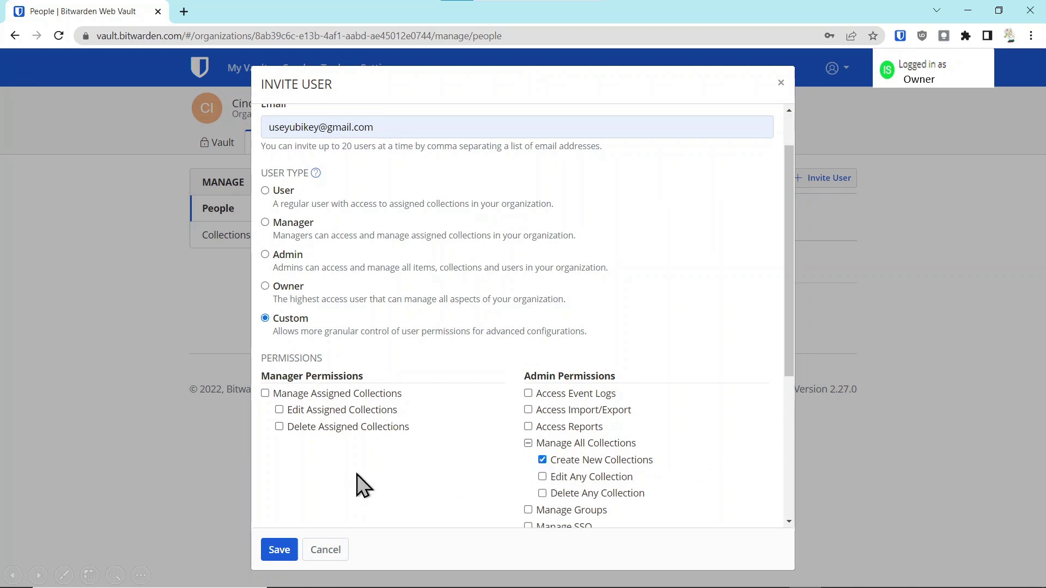
left_click(276, 550)
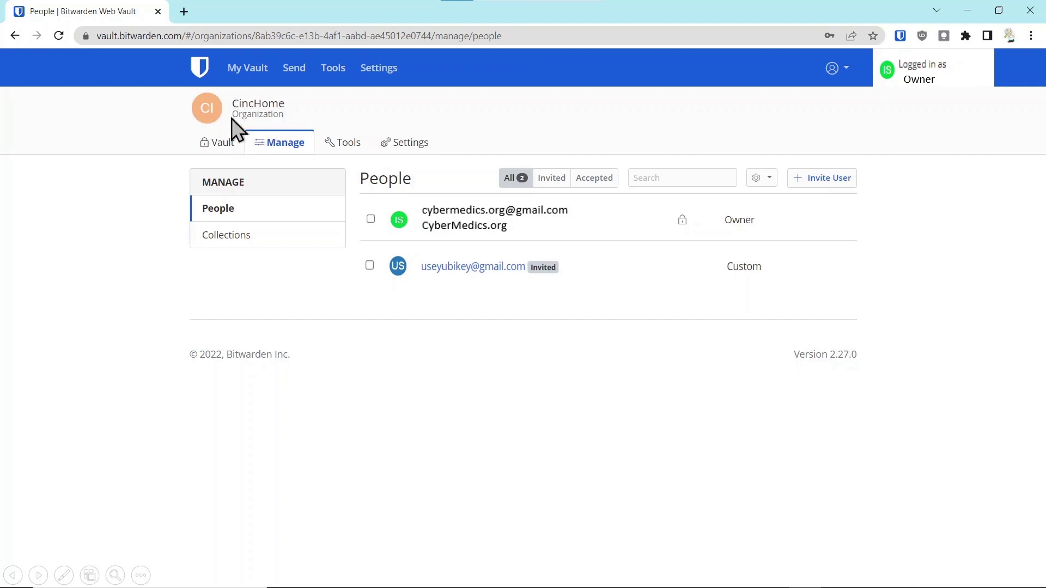
- Switch to the invited user's Gmail and join CincHome from the invitation email, logging in to Bitwarden with the master password
left_click(969, 11)
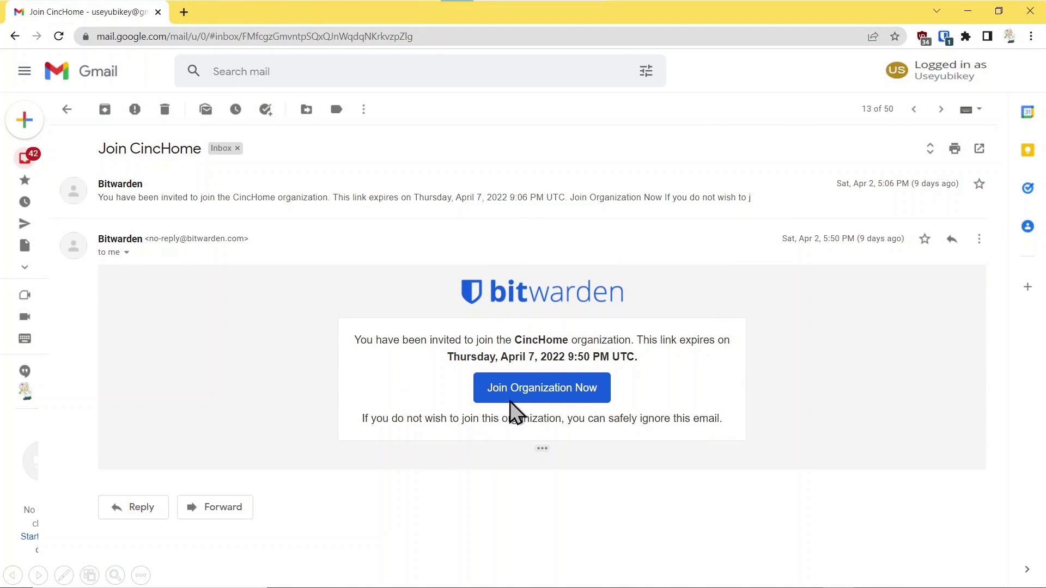
left_click(572, 400)
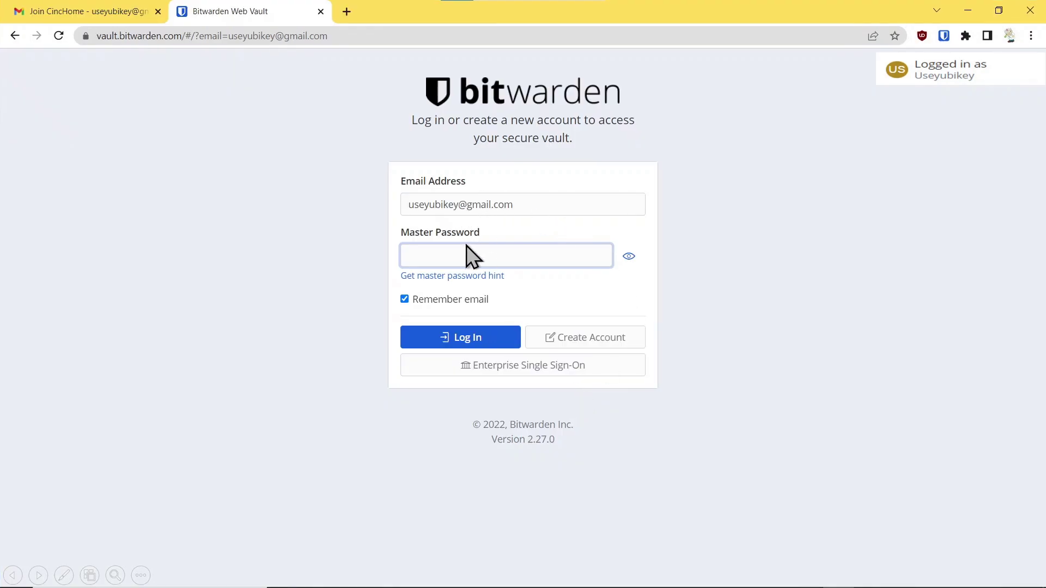
left_click(473, 338)
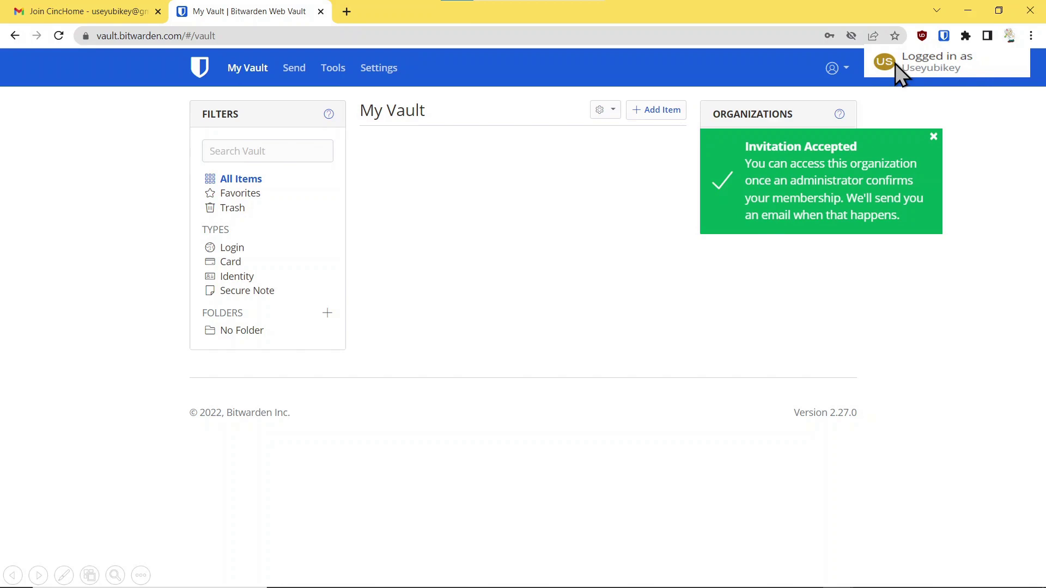
- Return to the owner's vault, confirm the accepted member in TestTeam, and view the confirmation email and the member's vault
left_click(968, 10)
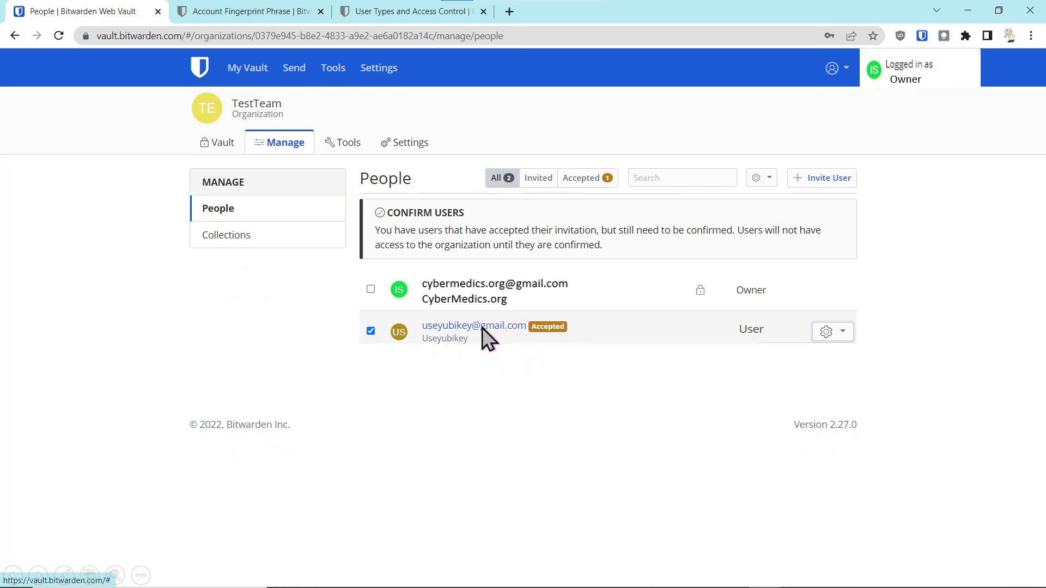
left_click(843, 332)
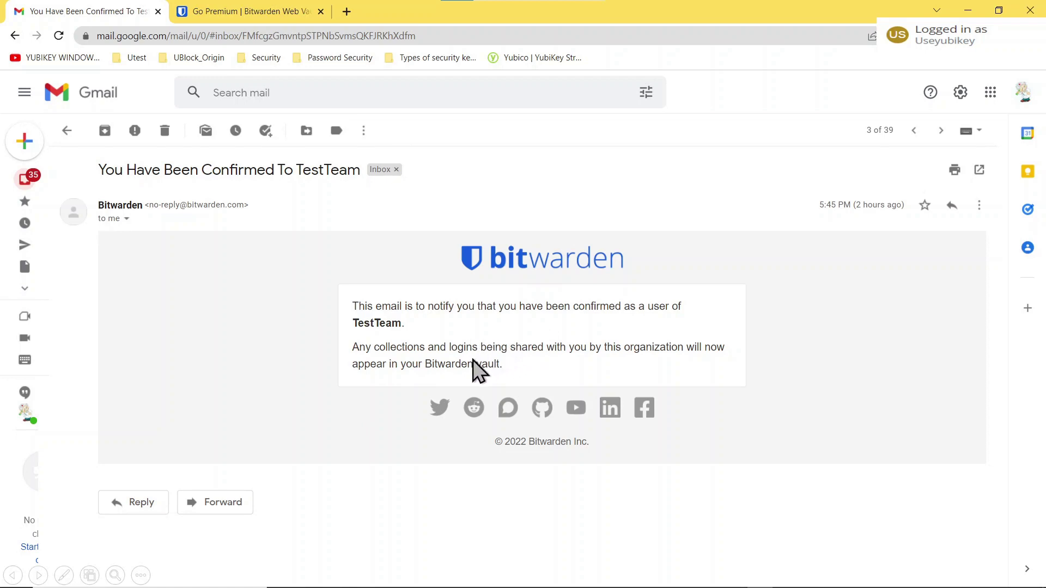
left_click(969, 9)
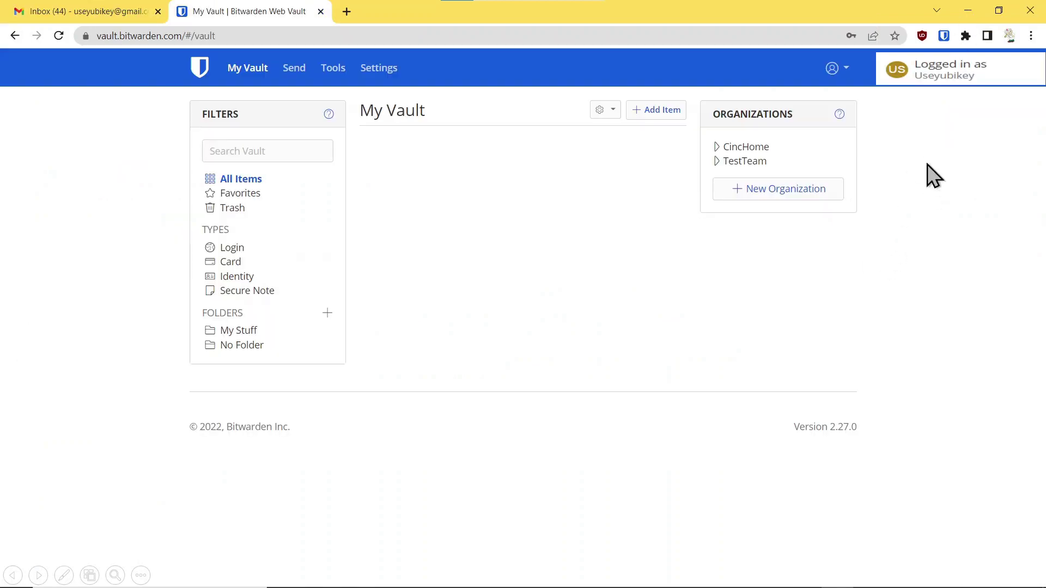
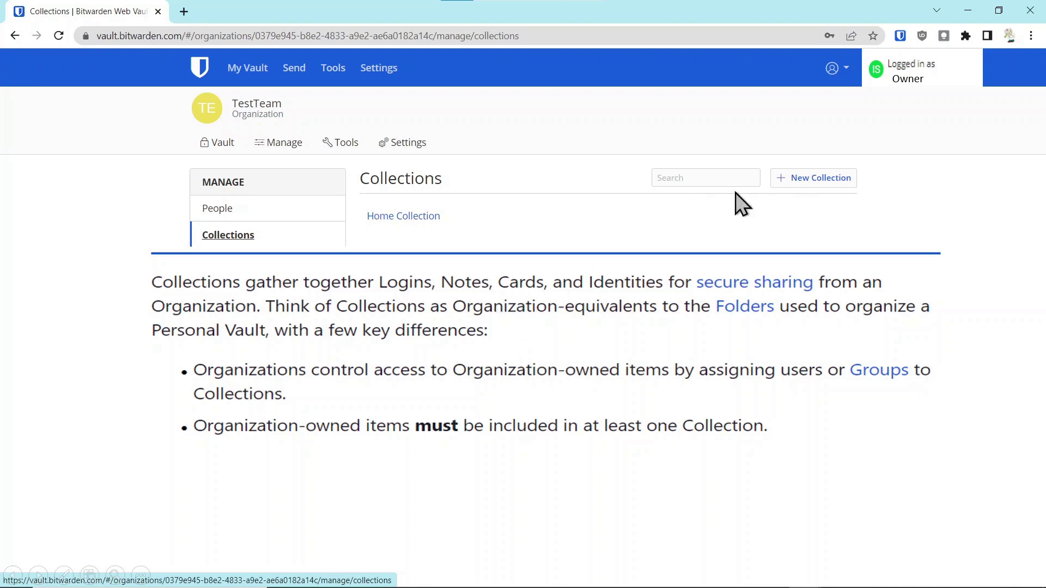
- Add a collection named Test Collection to the TestTeam organization
left_click(816, 180)
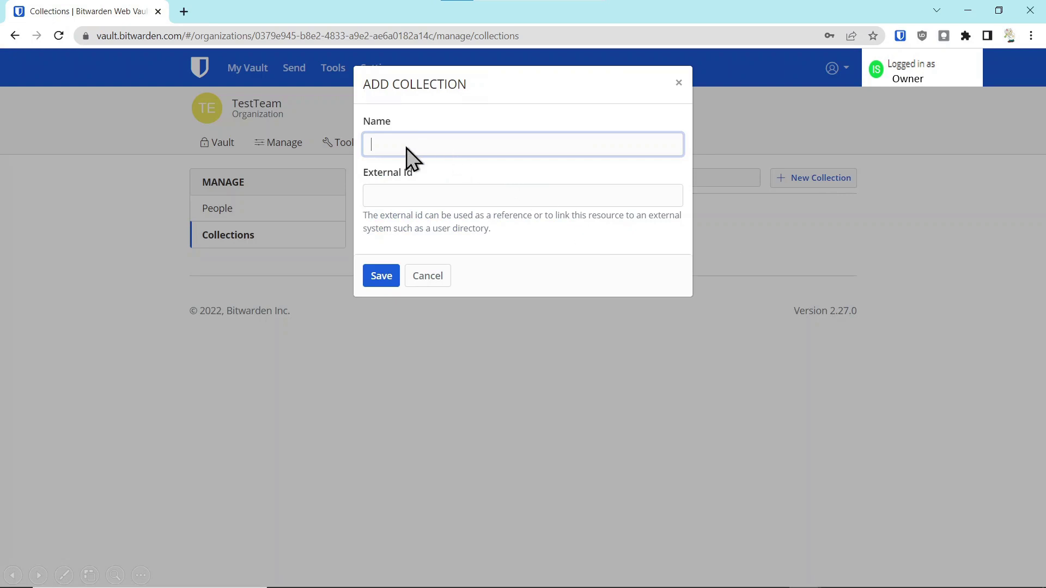
type("Test Collection")
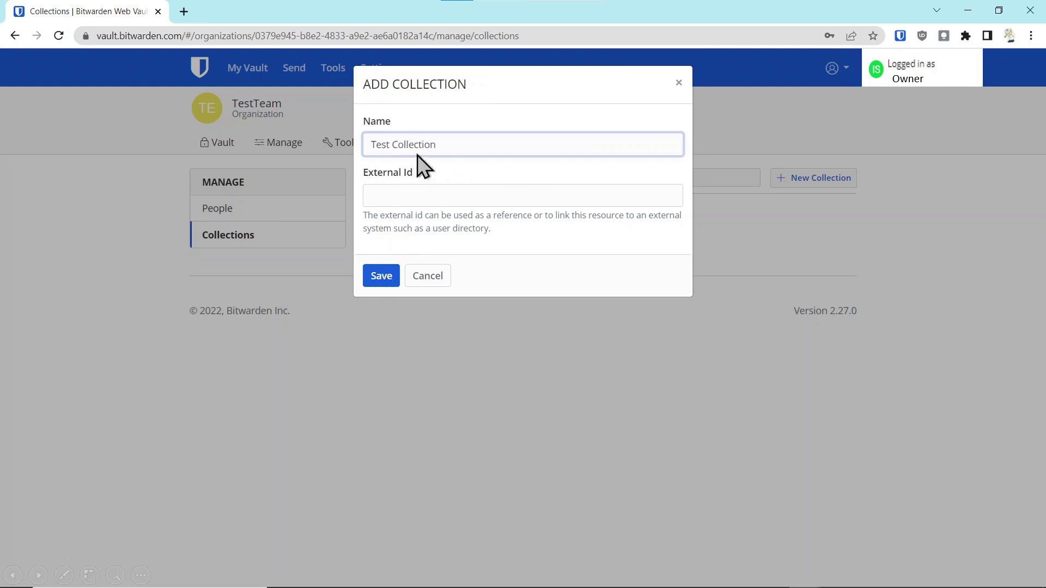
left_click(381, 276)
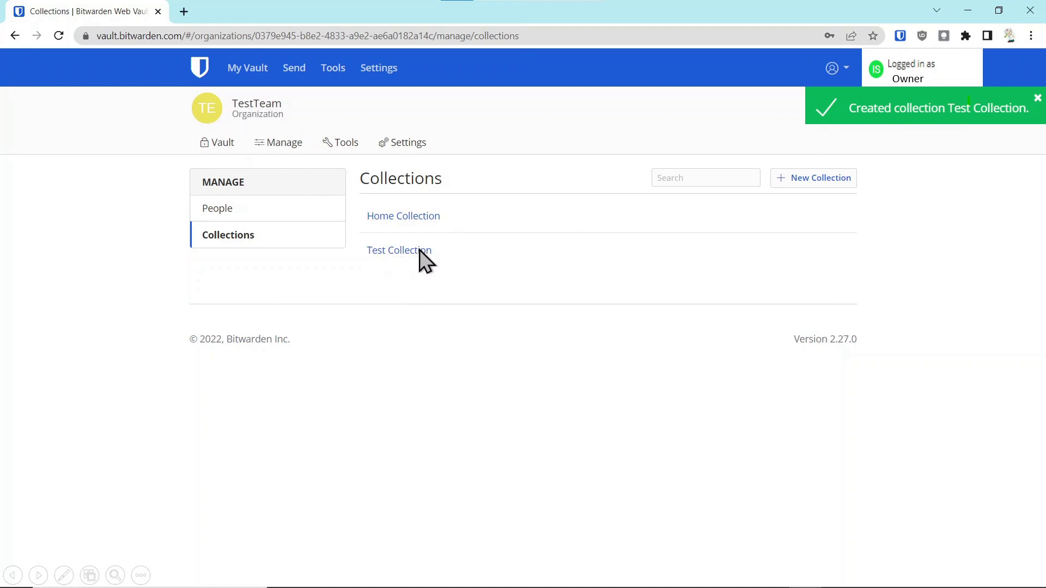
left_click(1038, 98)
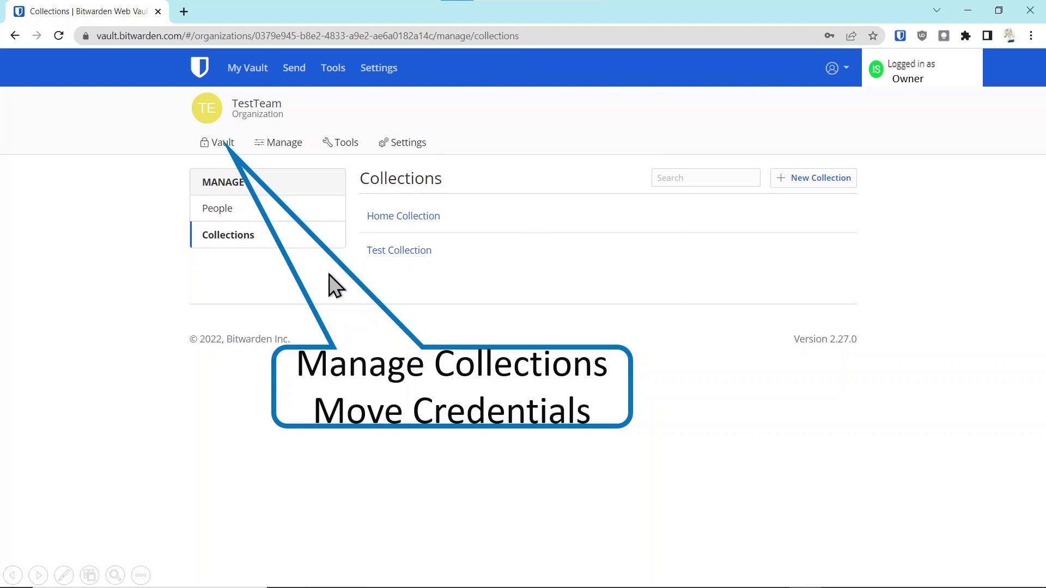
- Assign the unassigned A_Cnn item in the TestTeam vault to Test Collection and view that collection
left_click(216, 154)
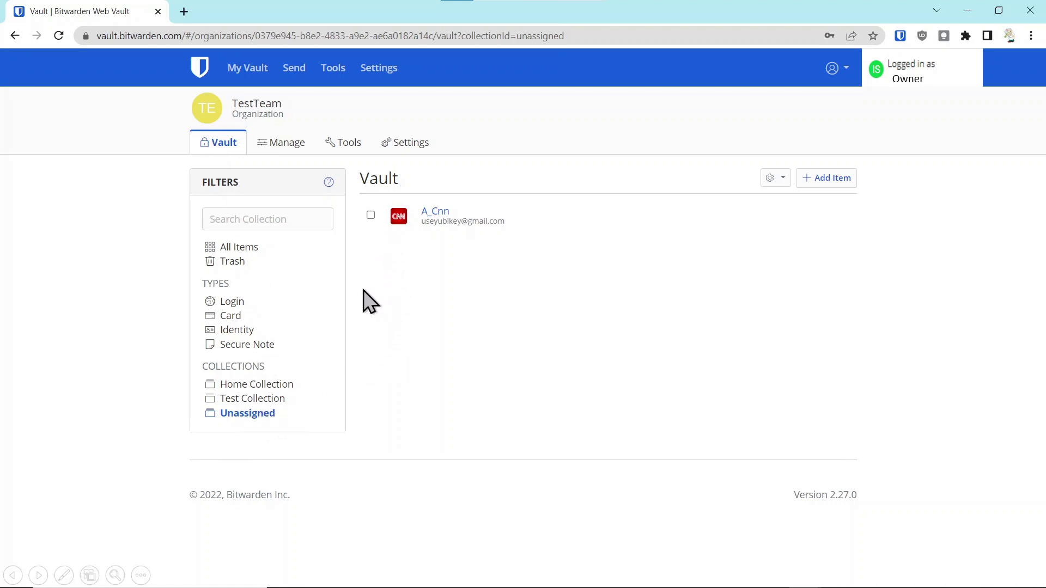
left_click(371, 215)
left_click(828, 216)
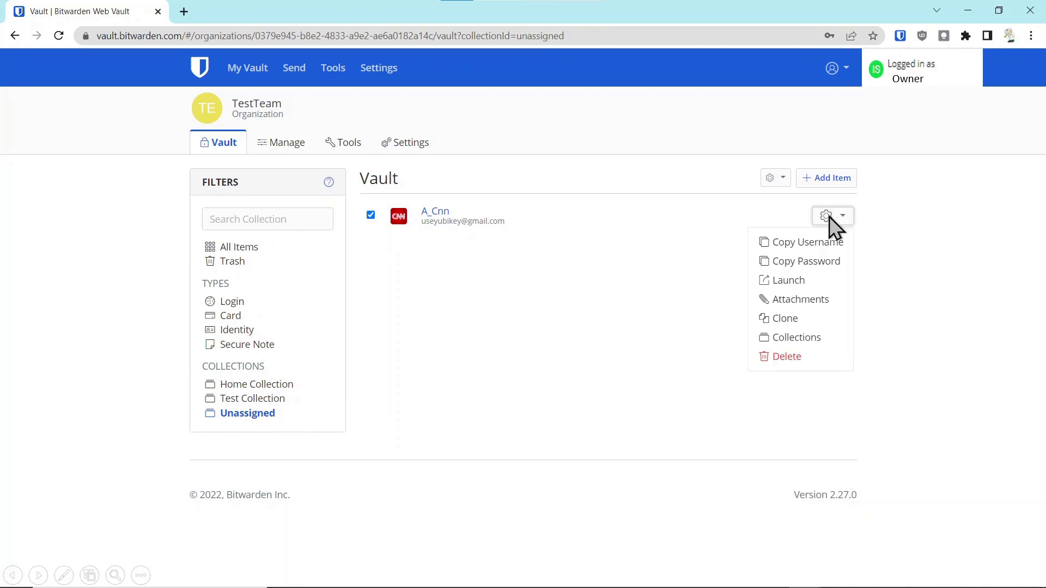
left_click(797, 338)
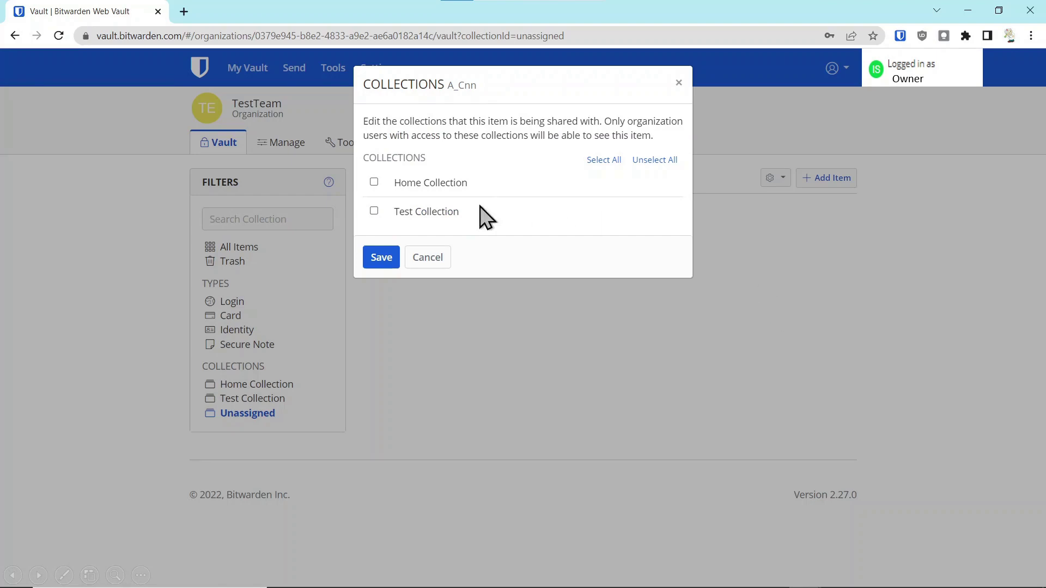
left_click(374, 211)
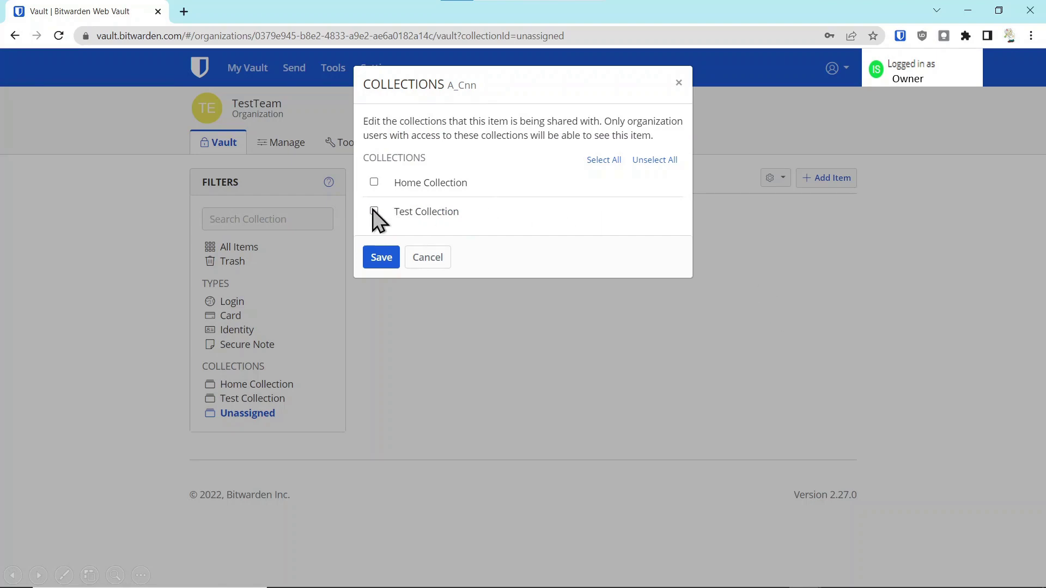
left_click(380, 257)
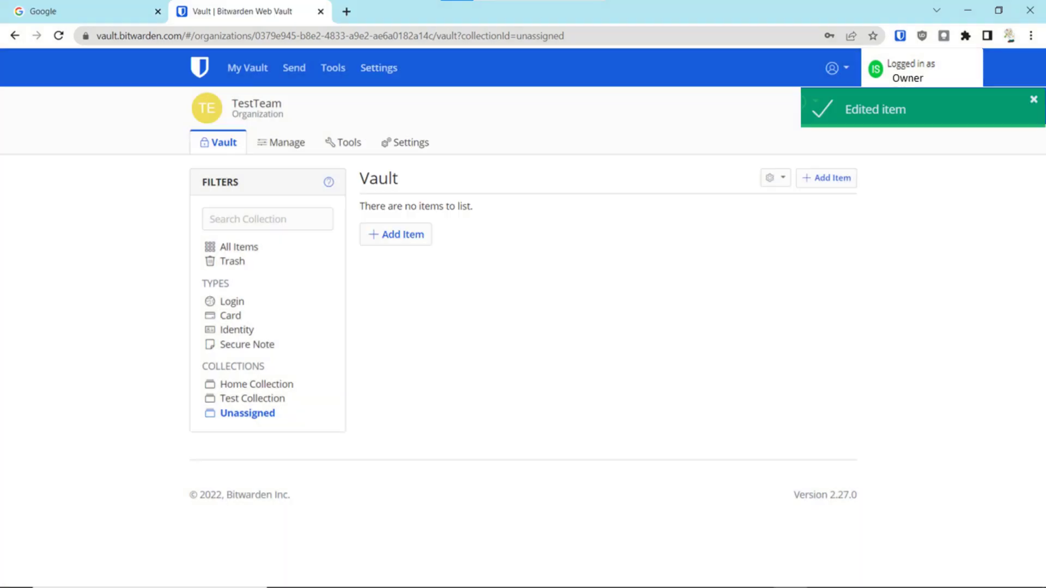
left_click(256, 399)
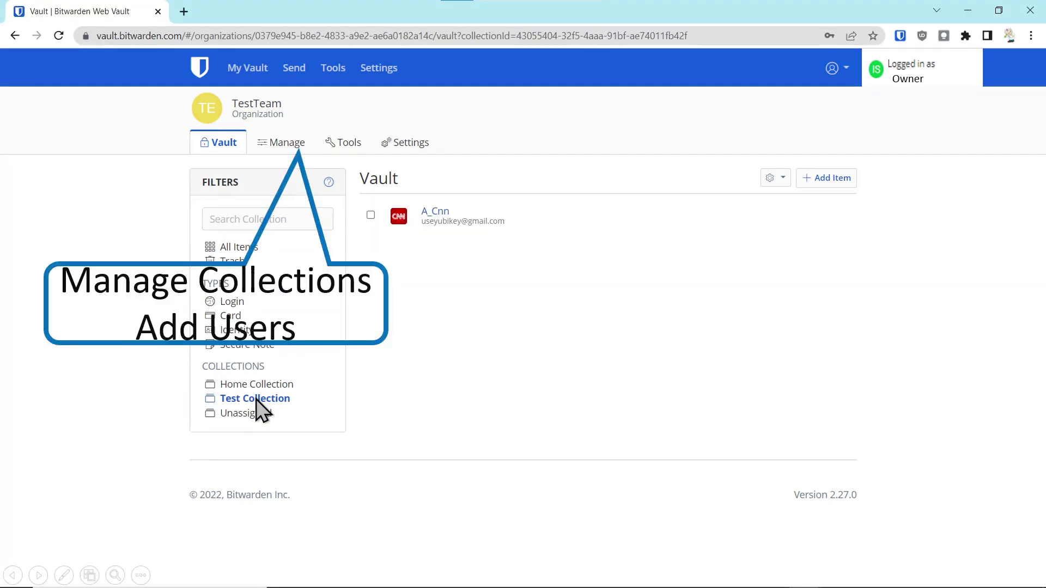
- Give the regular TestTeam member user access to Test Collection, leaving Hide Passwords and Read Only off
left_click(283, 144)
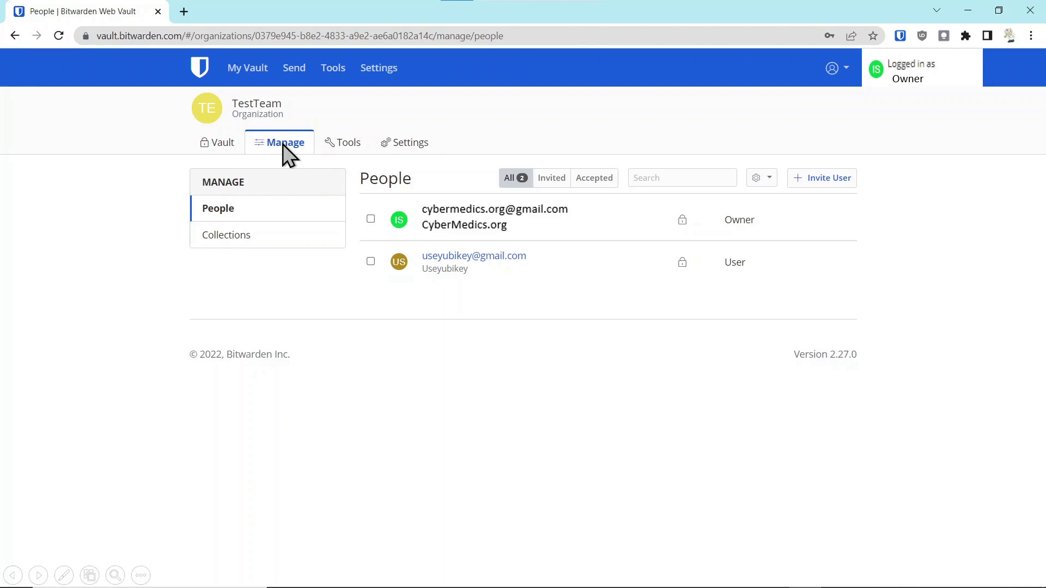
left_click(227, 238)
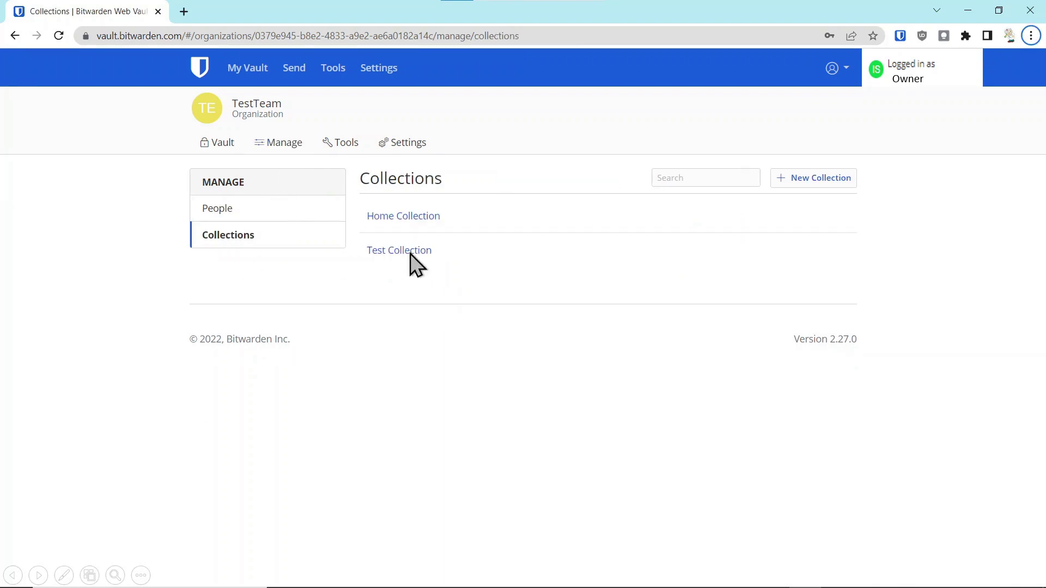
mouse_move(411, 261)
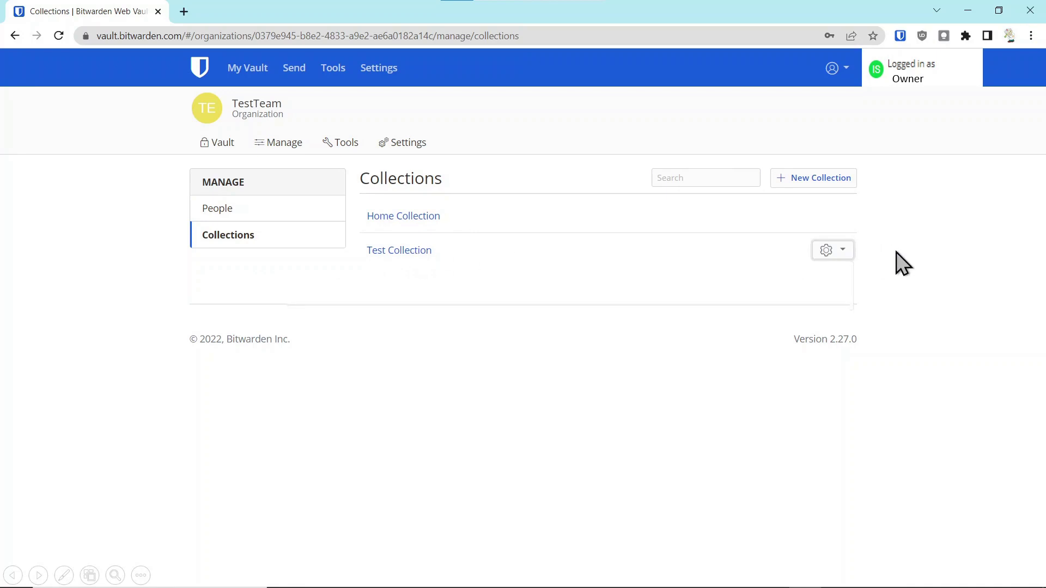
left_click(843, 254)
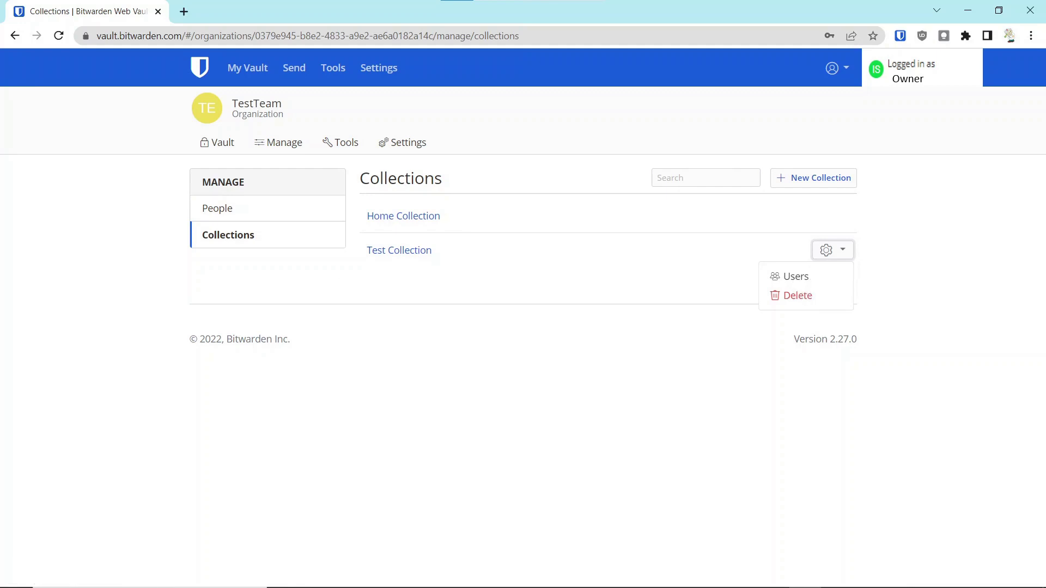
left_click(798, 276)
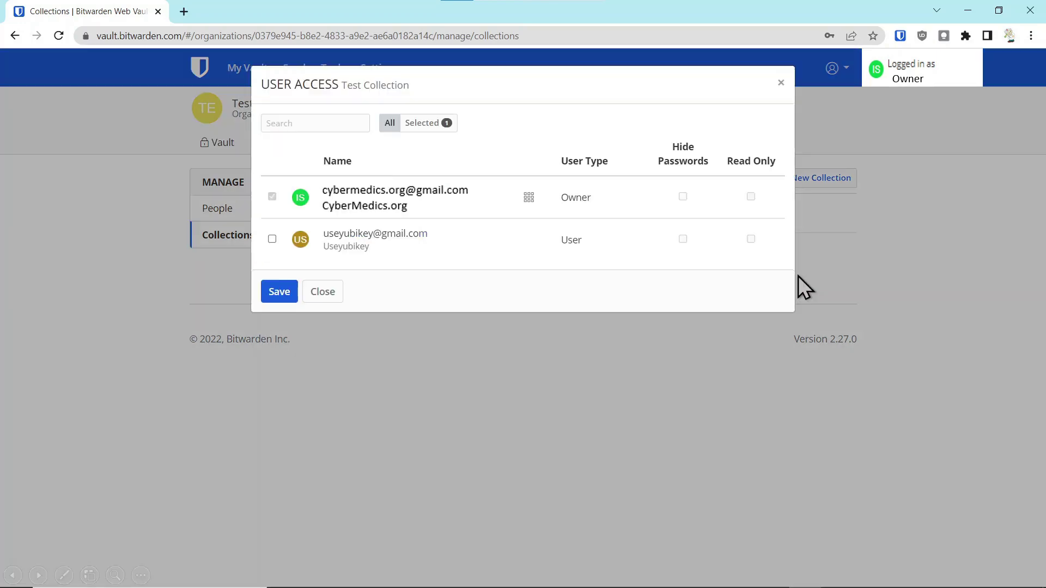
left_click(272, 239)
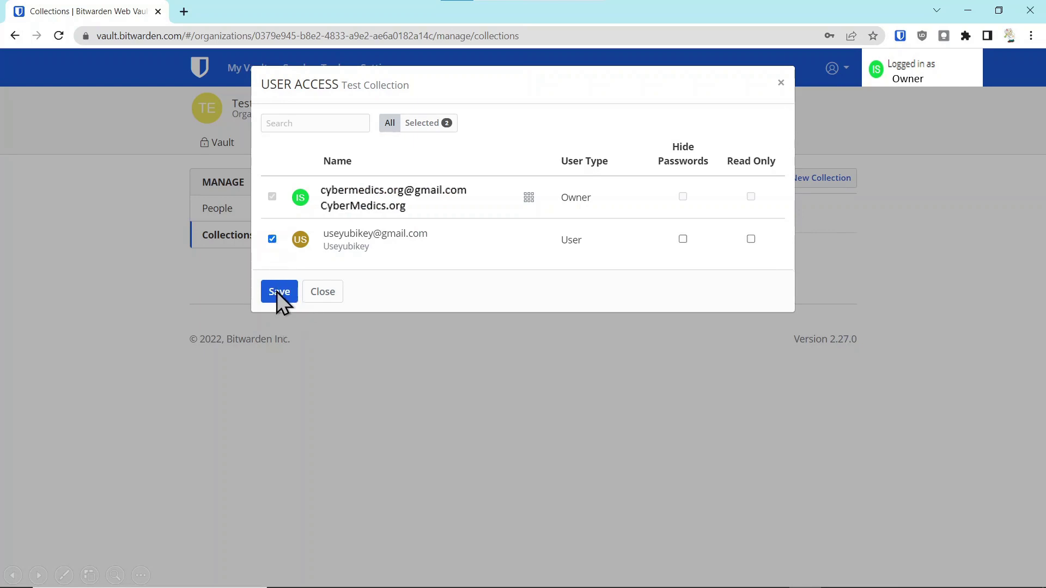
left_click(278, 292)
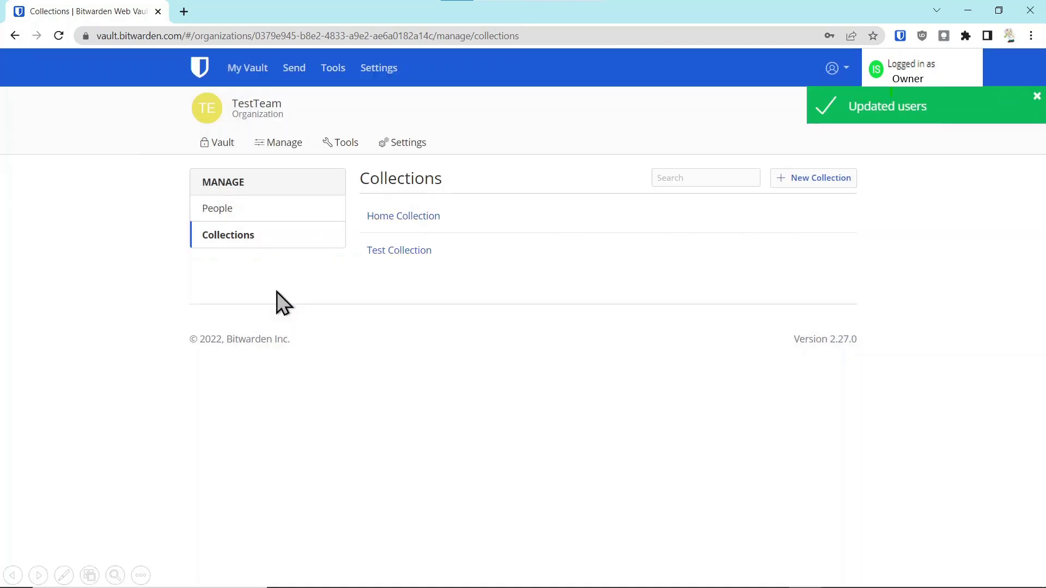
- Switch to the member's vault, add a collection named Useyubikey_CincHome to the CincHome organization, and try to open it
left_click(968, 11)
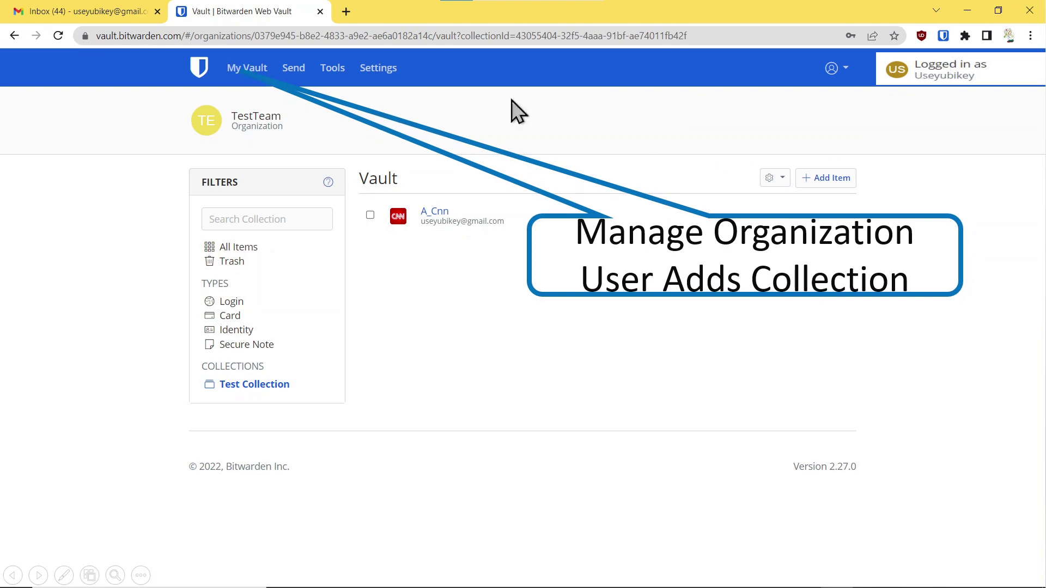
left_click(233, 66)
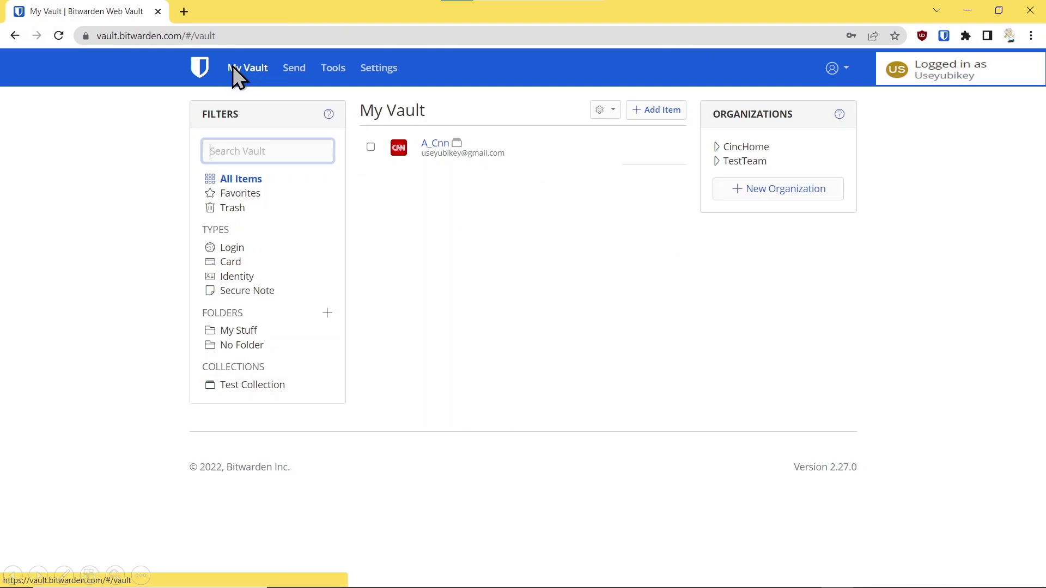
left_click(746, 147)
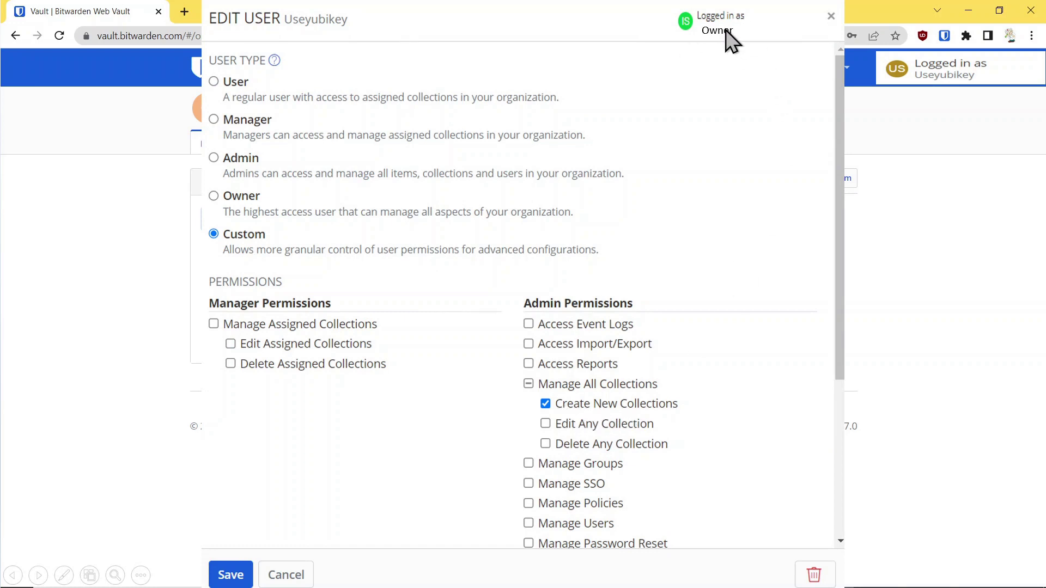
left_click(830, 16)
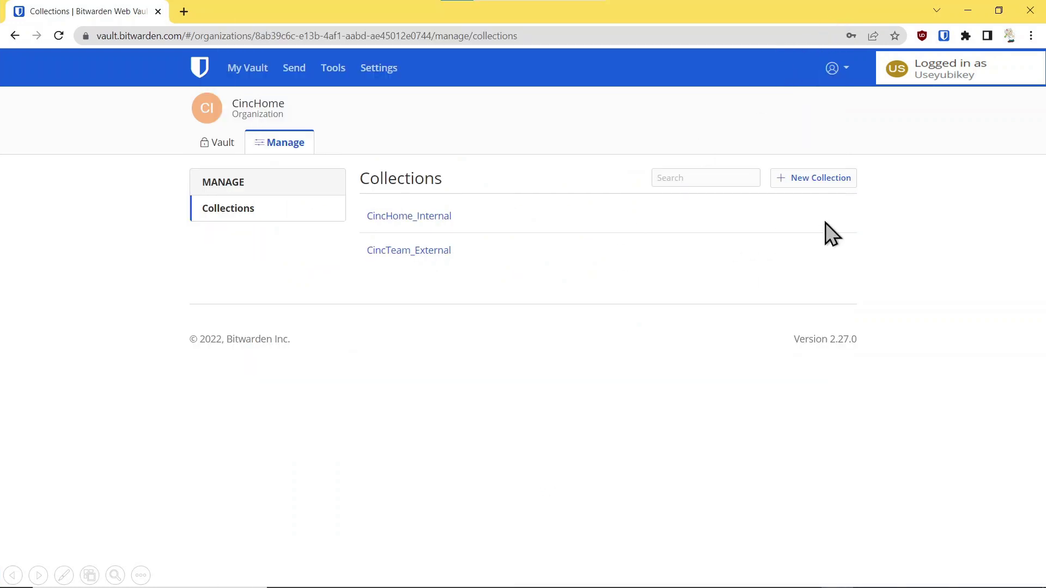
left_click(825, 178)
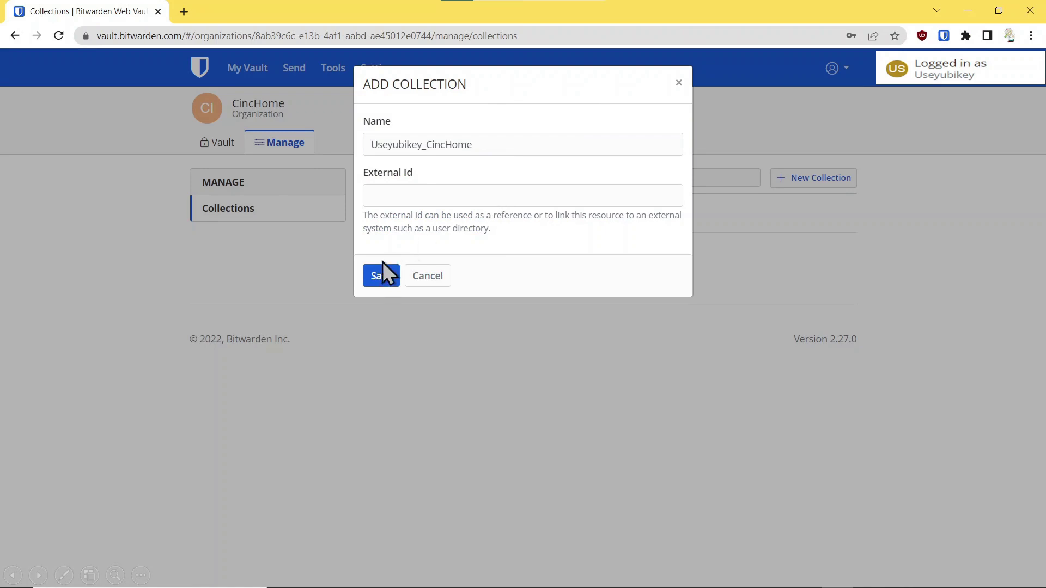
left_click(373, 279)
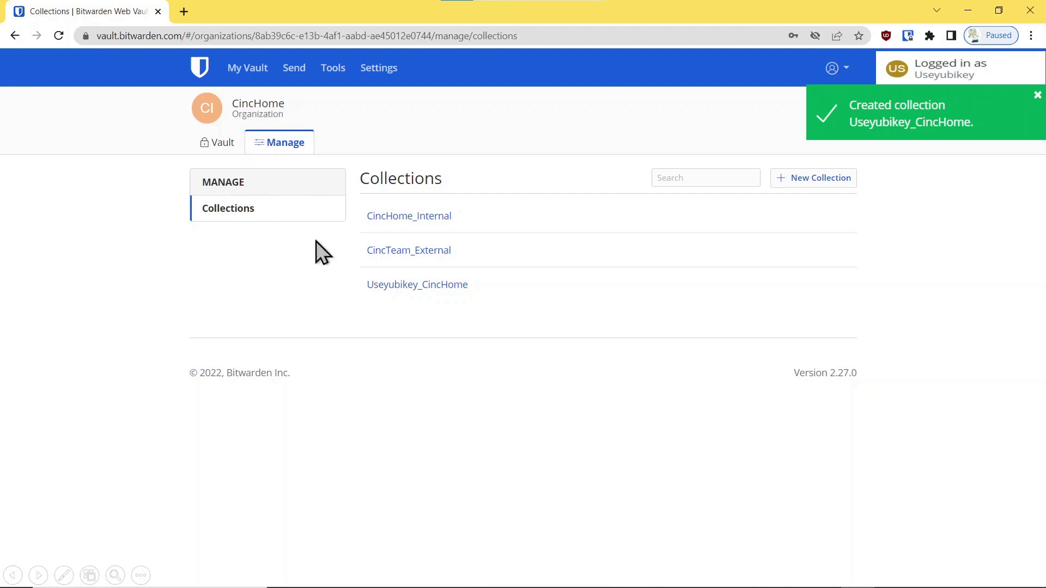
left_click(447, 286)
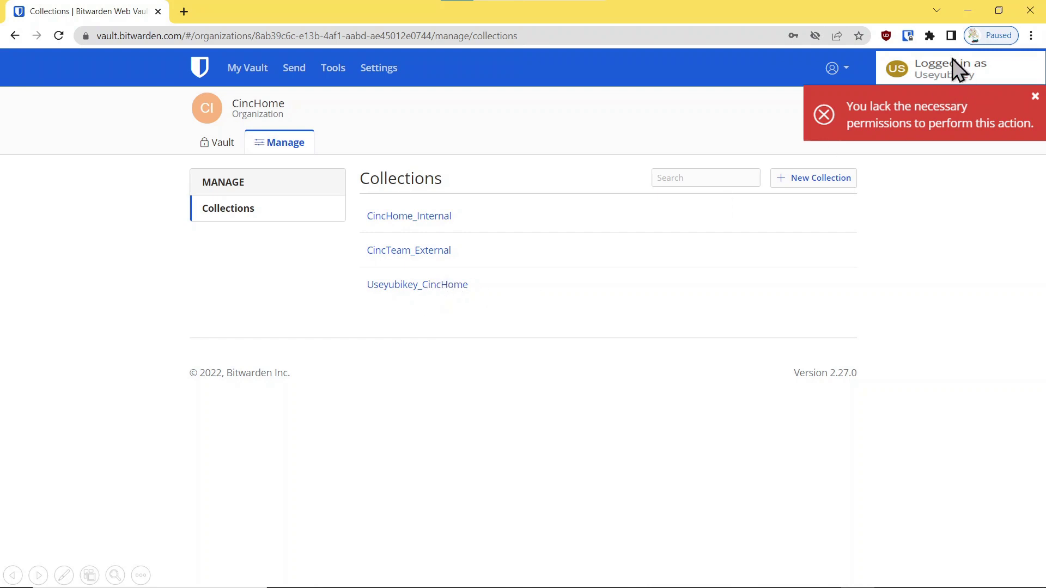
- Return to the owner's vault and assign the unassigned A_Pinterest item in CincHome to the Useyubikey_CincHome collection
left_click(968, 11)
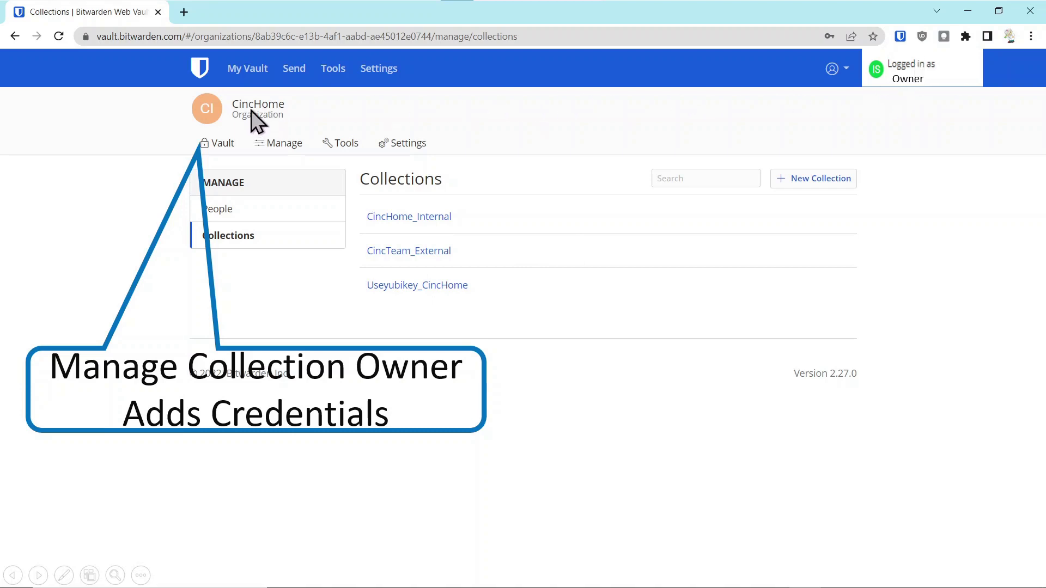
left_click(212, 146)
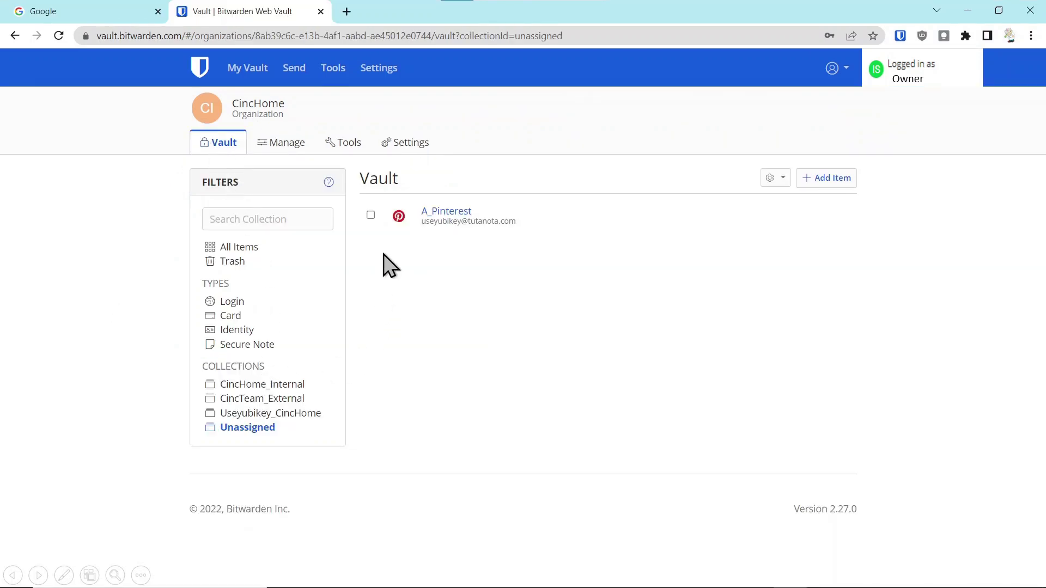
left_click(371, 215)
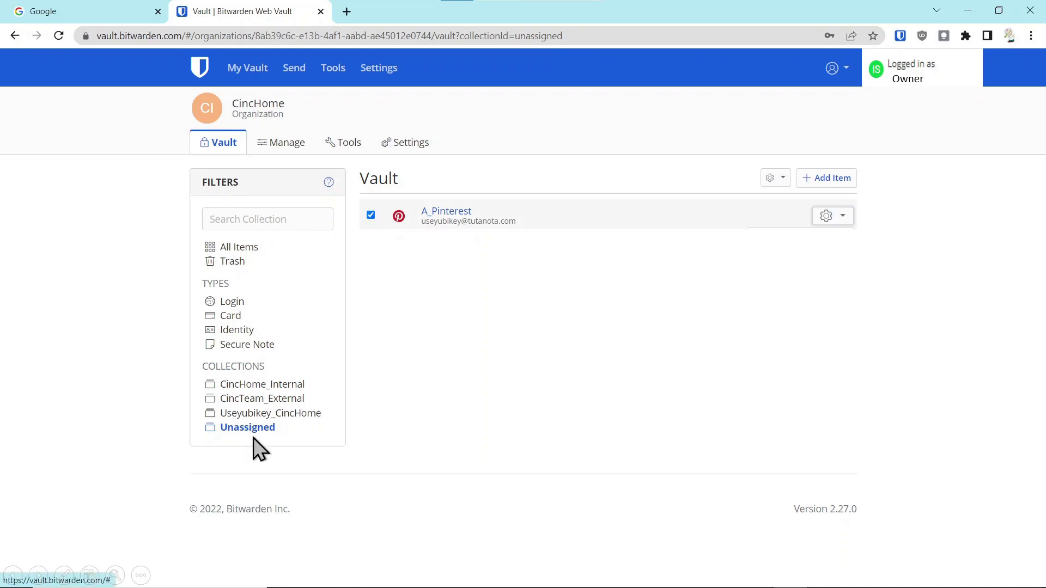
left_click(848, 218)
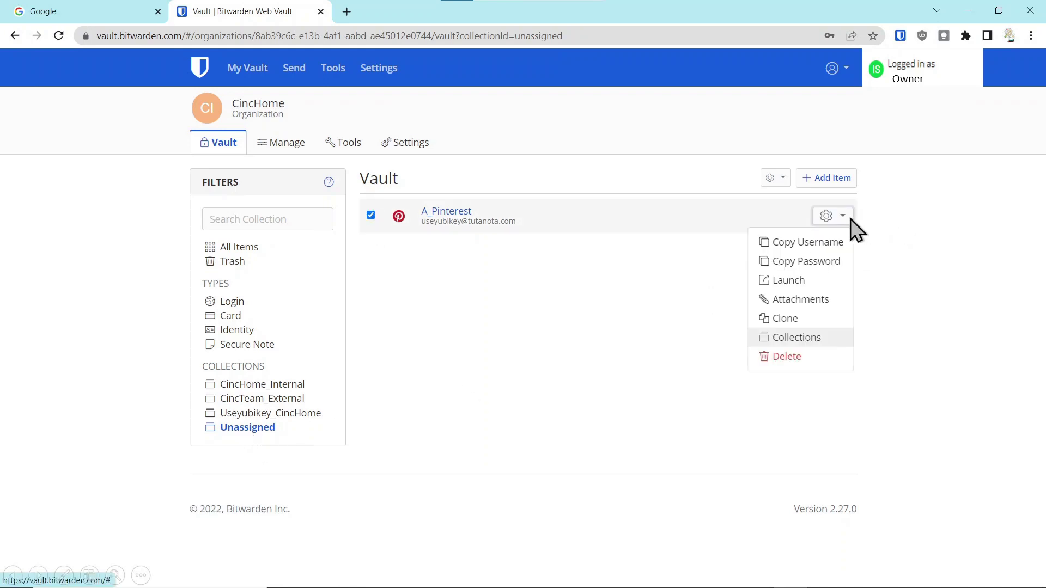
left_click(804, 338)
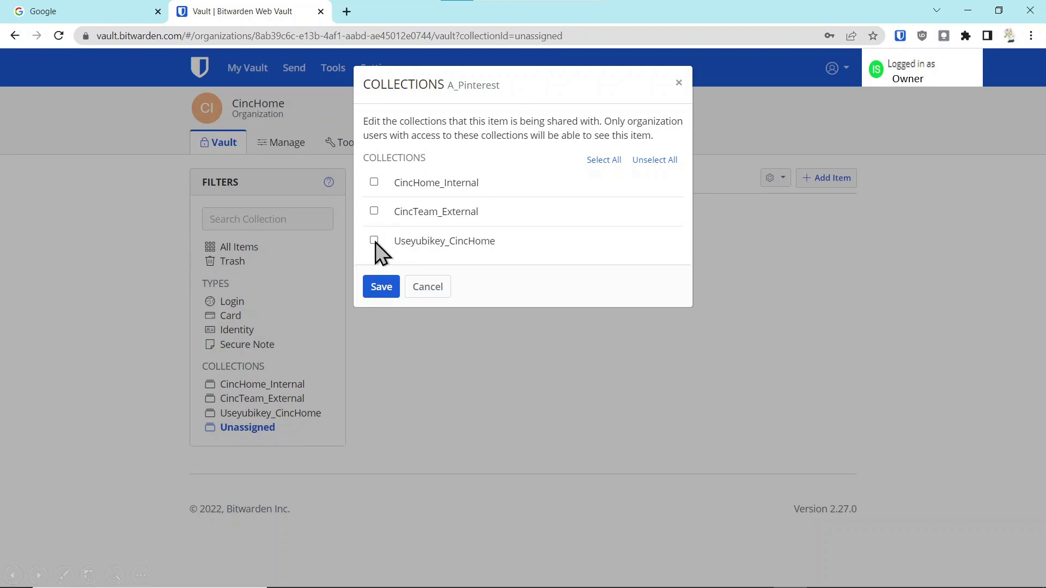
left_click(380, 286)
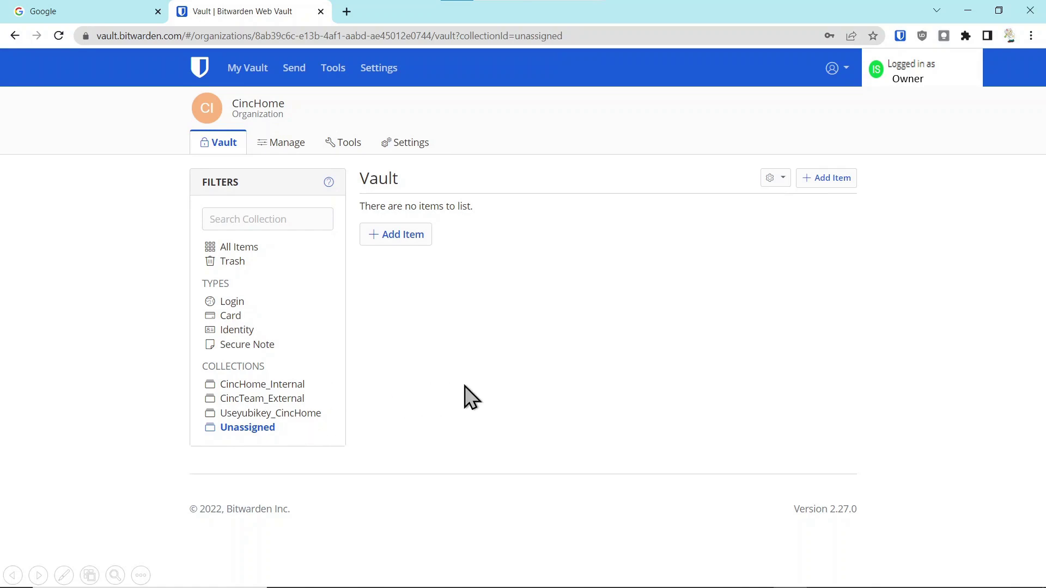
- Switch to the member's vault and send the A_Pinterest item in CincHome to the trash
left_click(968, 11)
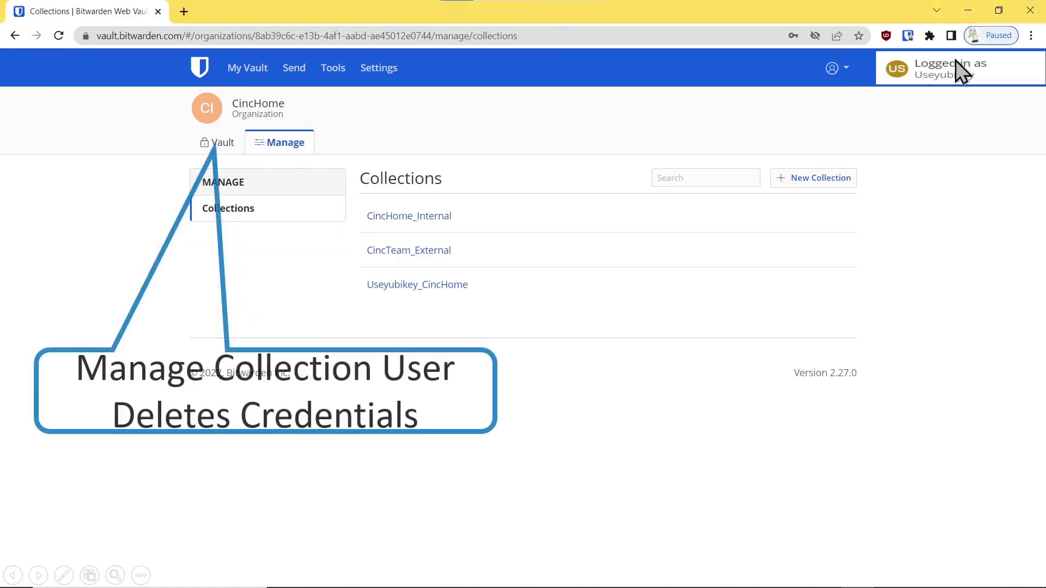
left_click(220, 145)
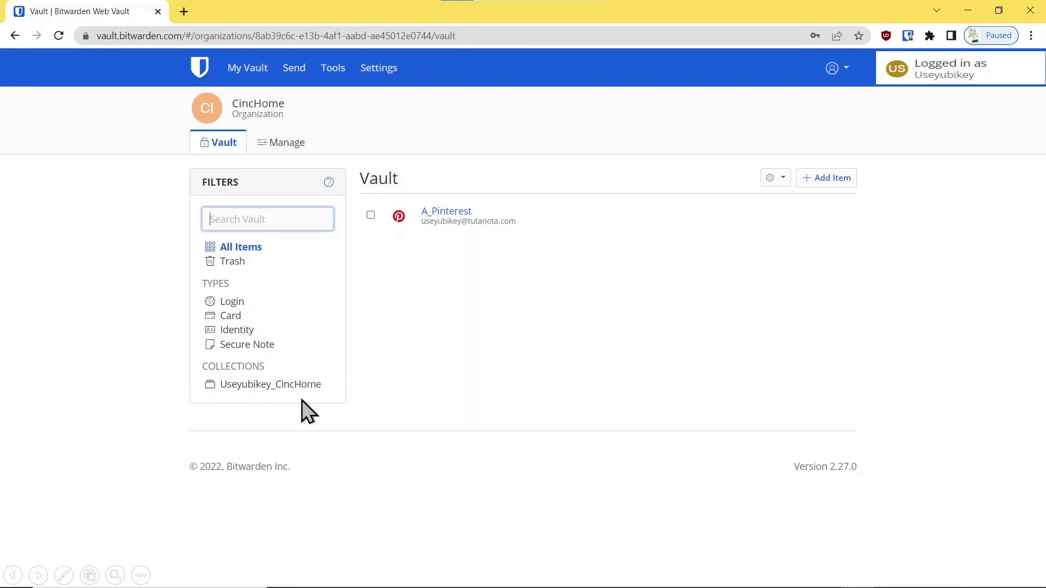
left_click(371, 215)
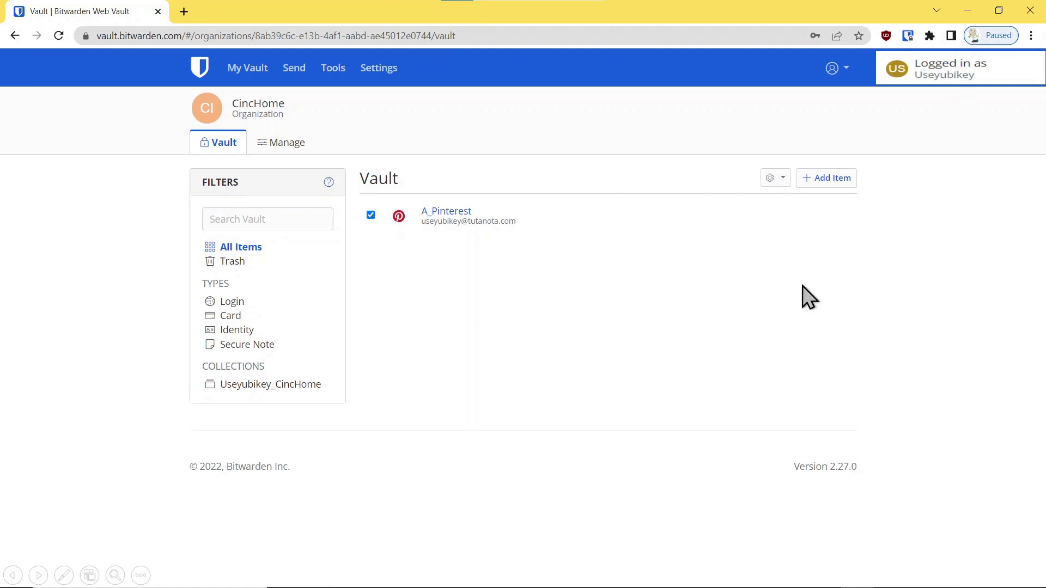
left_click(835, 216)
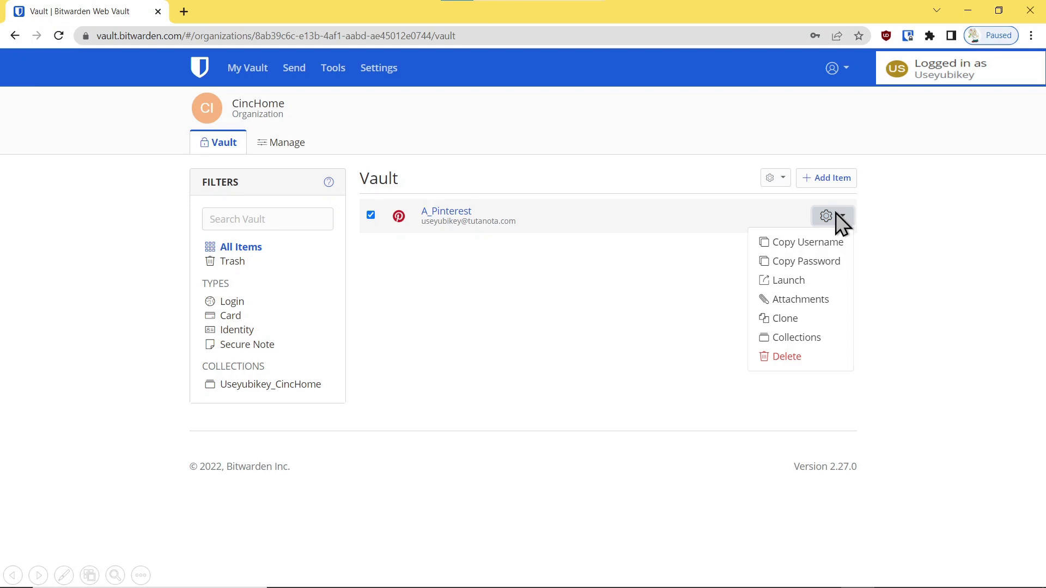
left_click(784, 357)
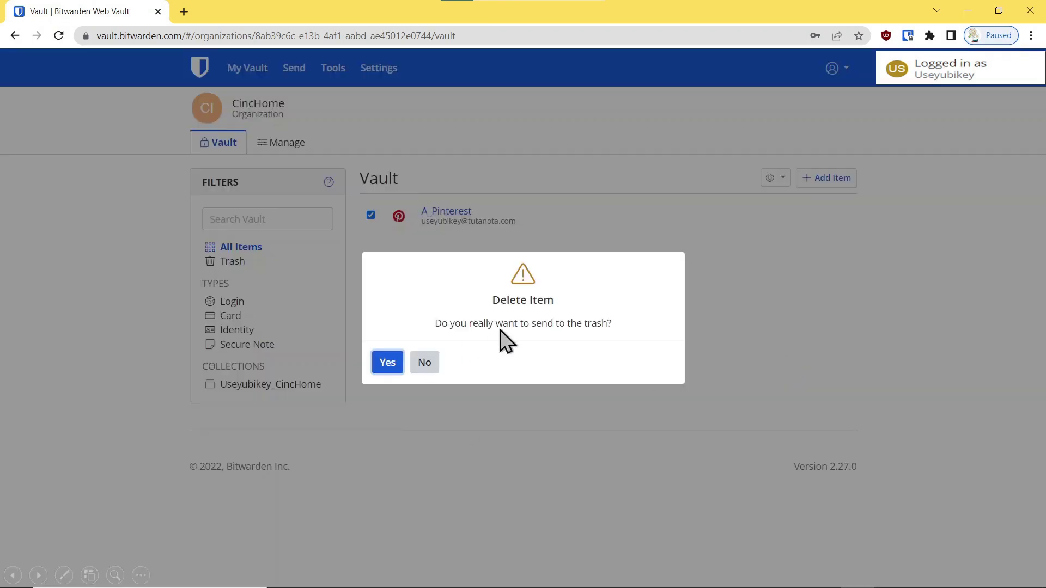
left_click(385, 361)
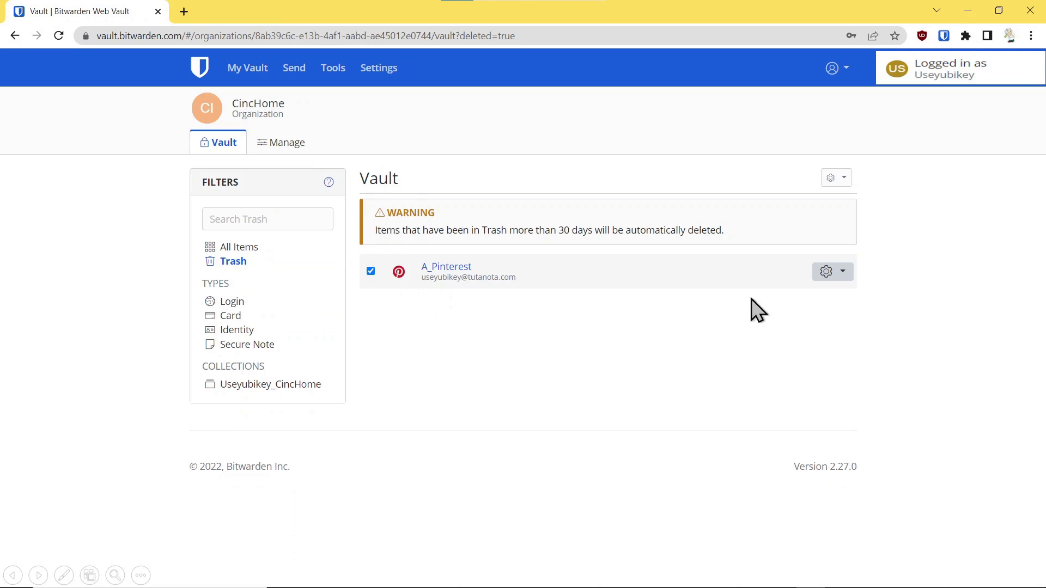
- Permanently delete the A_Pinterest item from the CincHome trash
left_click(842, 275)
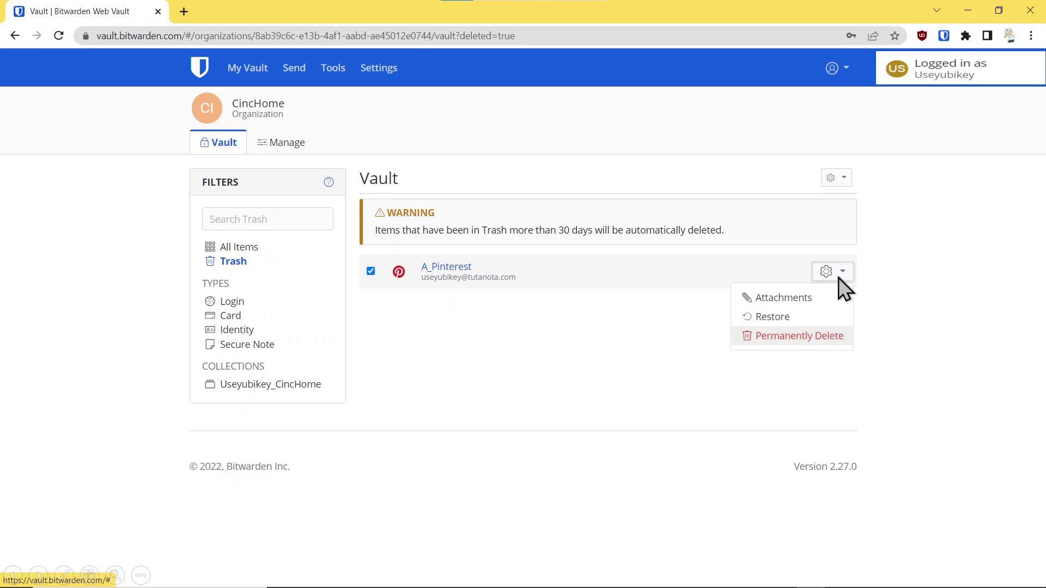
left_click(791, 344)
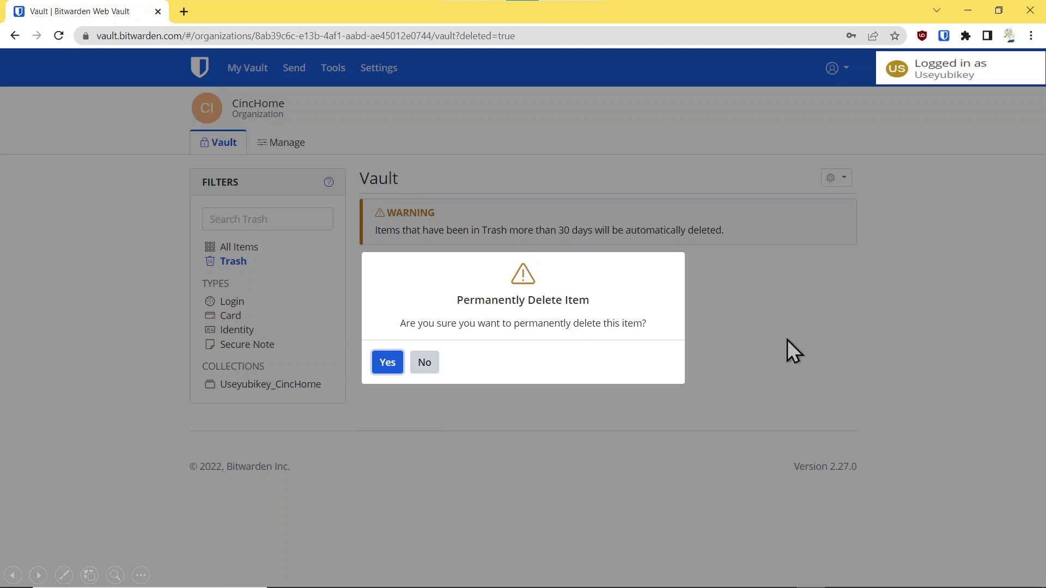
left_click(388, 362)
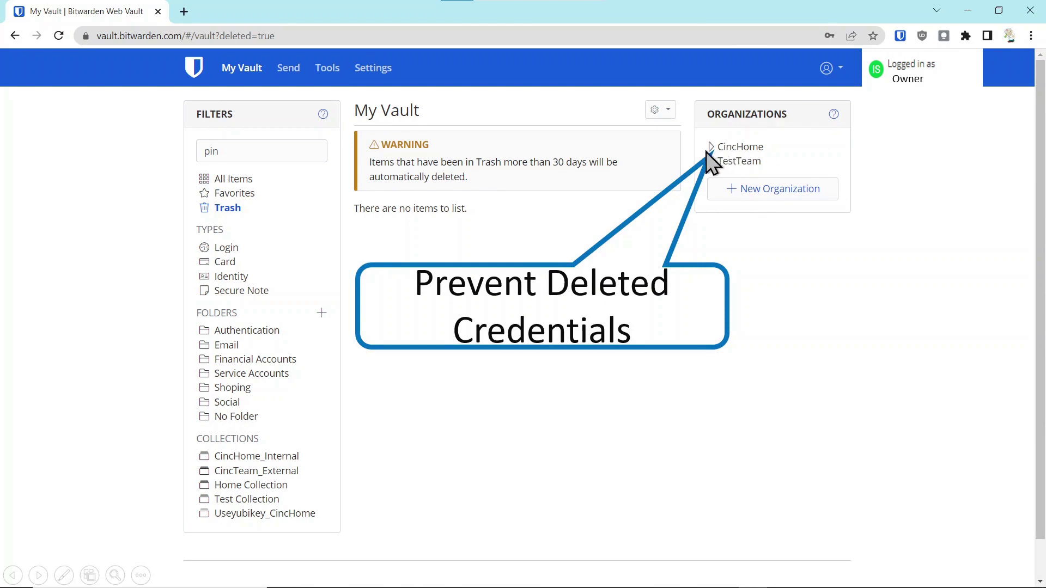
- In the owner's CincHome organization, restrict the custom member's access to the Useyubikey_CincHome collection to Read Only with Hide Passwords, and save
left_click(736, 147)
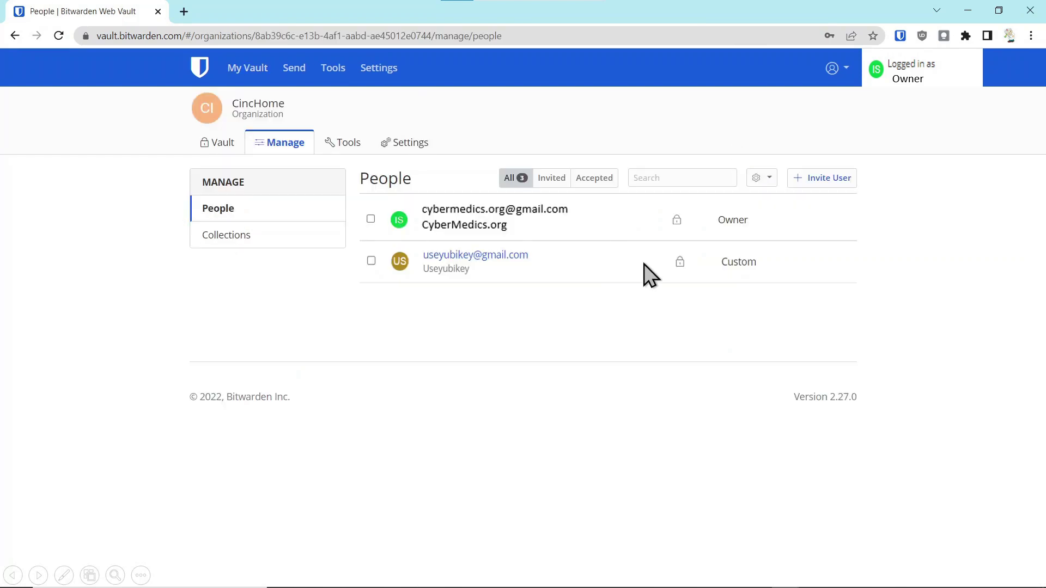
left_click(848, 269)
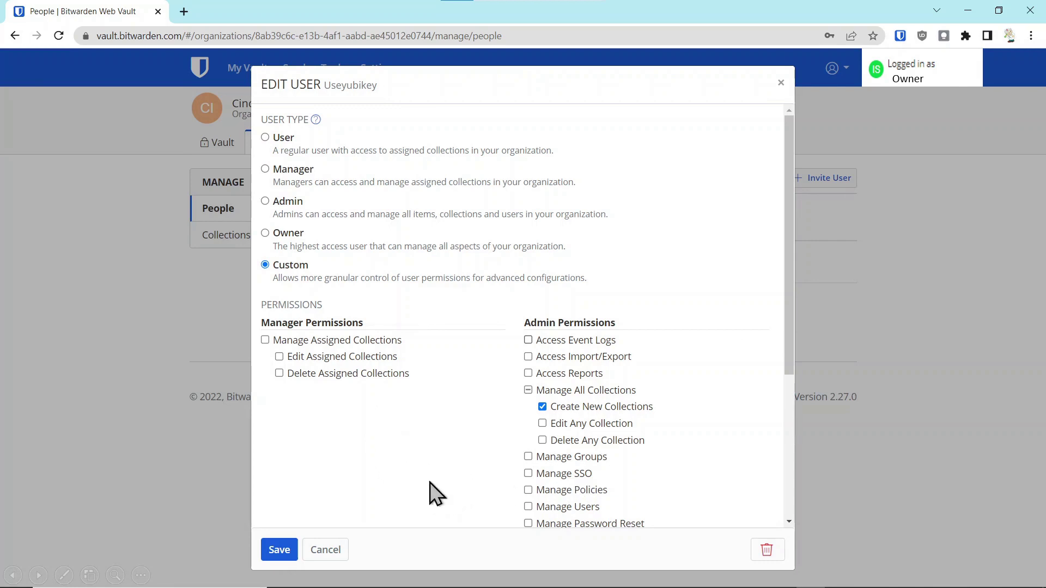
scroll(431, 482, "down", 4)
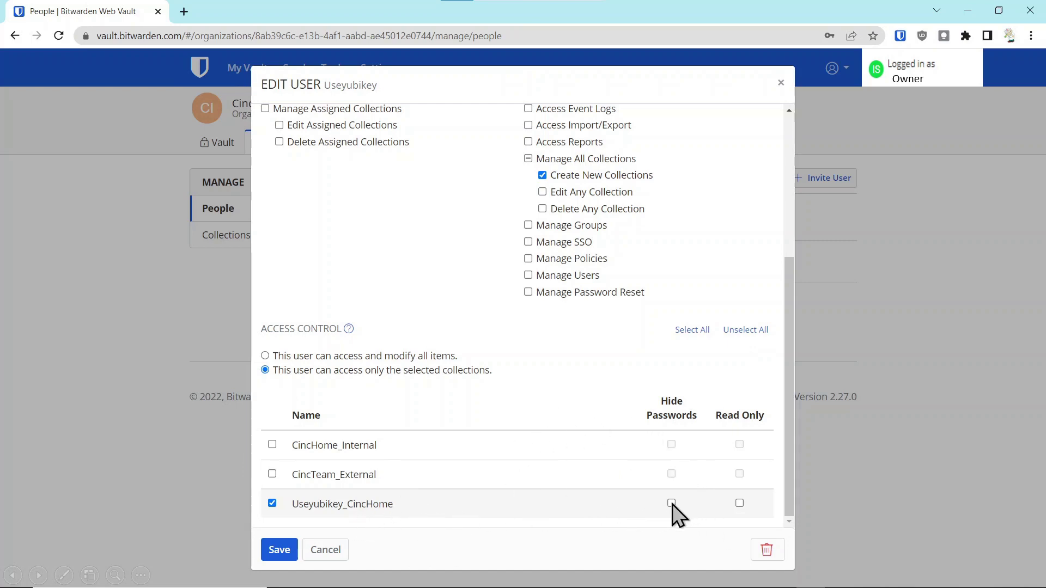
left_click(739, 503)
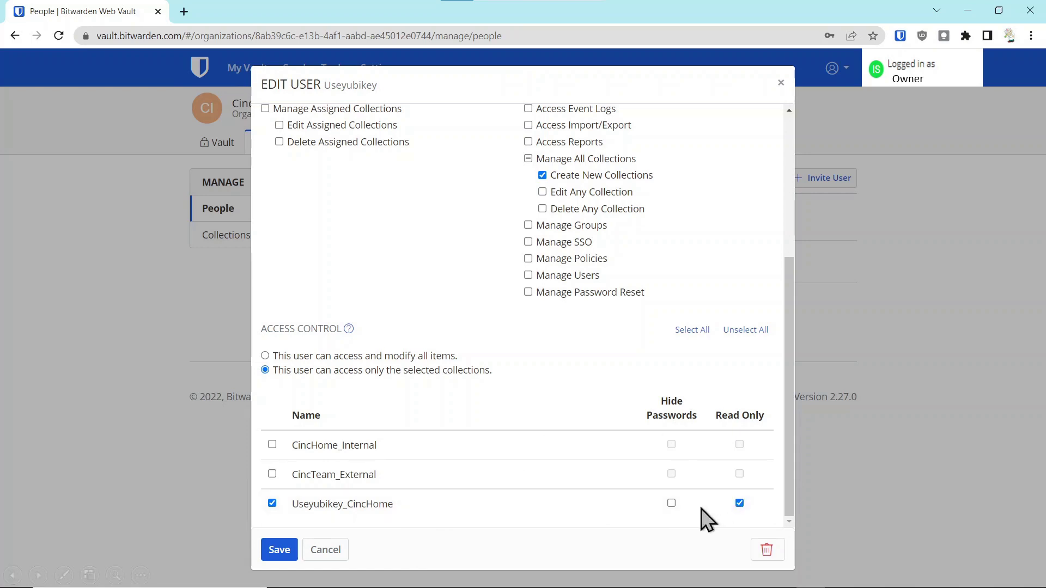
left_click(671, 504)
left_click(280, 551)
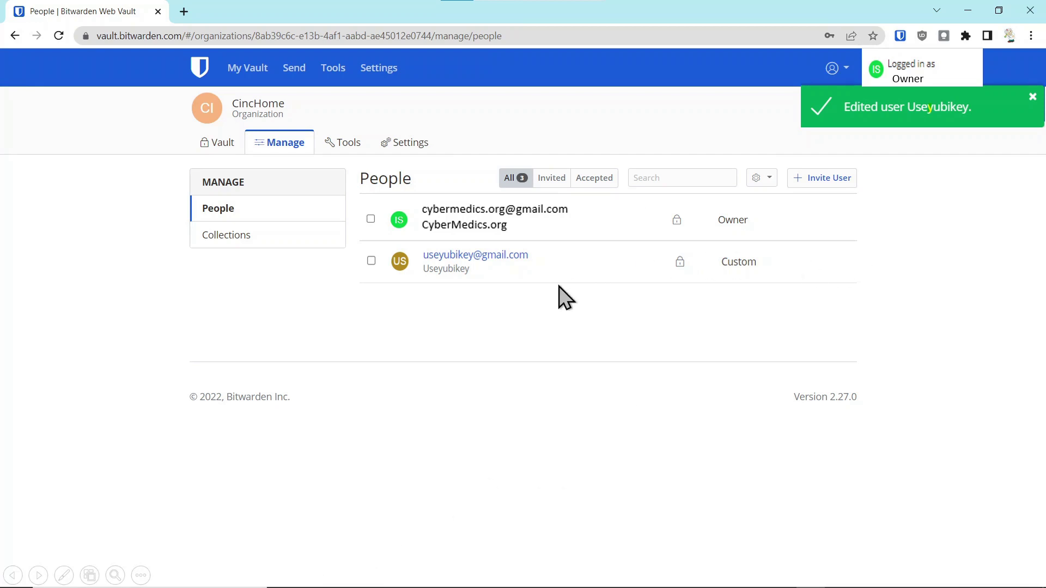
- Switch to the member's vault and try to send the A_Pinterest item in Useyubikey_CincHome to the trash
left_click(967, 11)
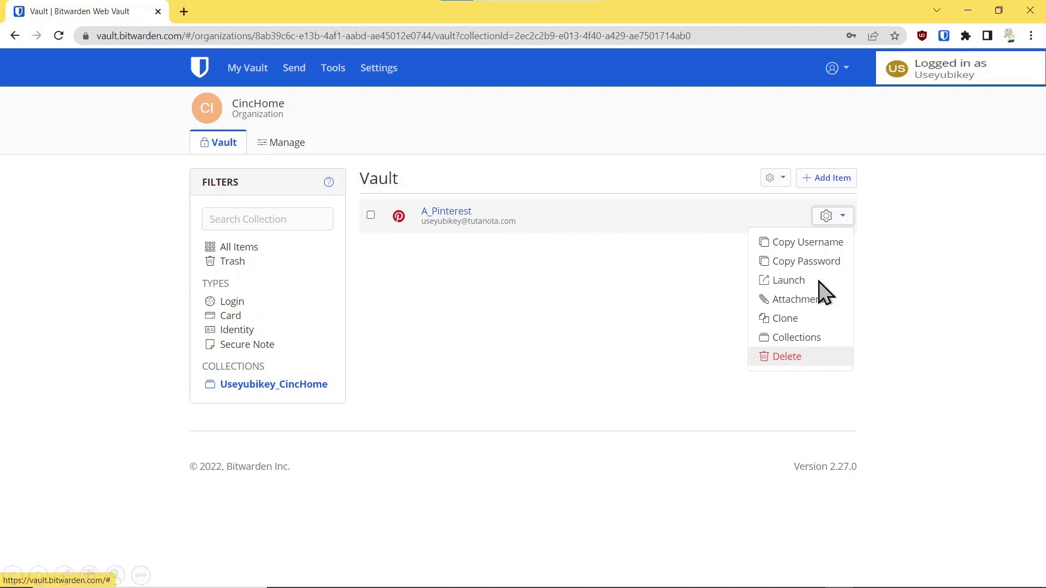
left_click(787, 356)
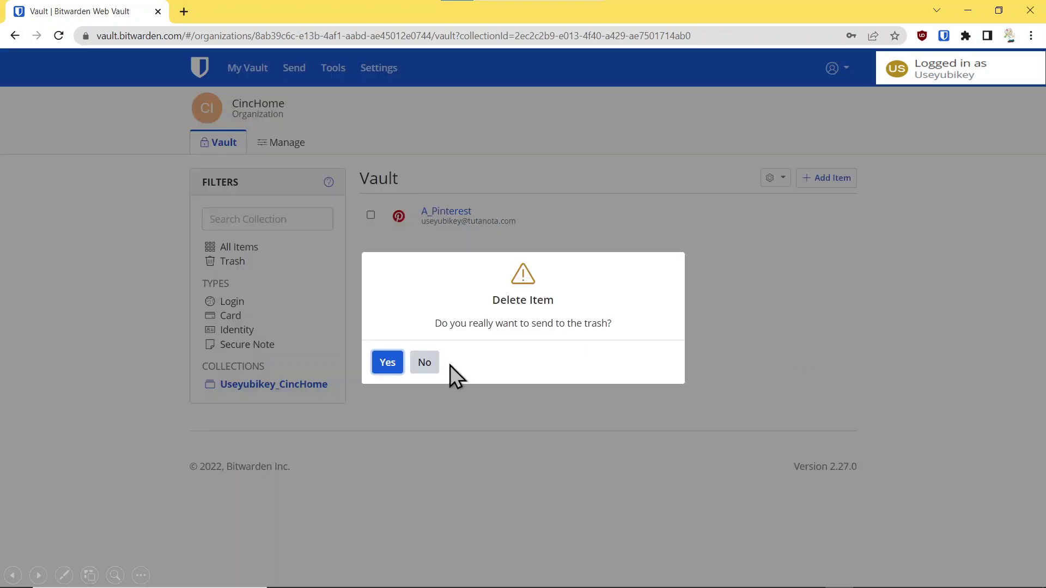
left_click(384, 361)
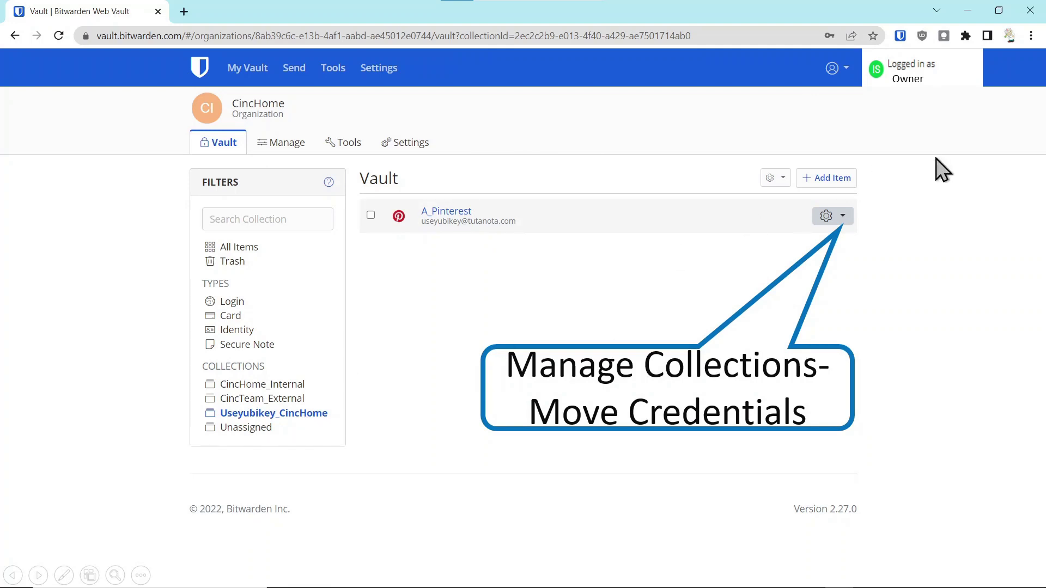
- In the owner's CincHome vault, clone the A_Pinterest item as A_Pinterest - Clone, owned by the owner's personal account
left_click(842, 217)
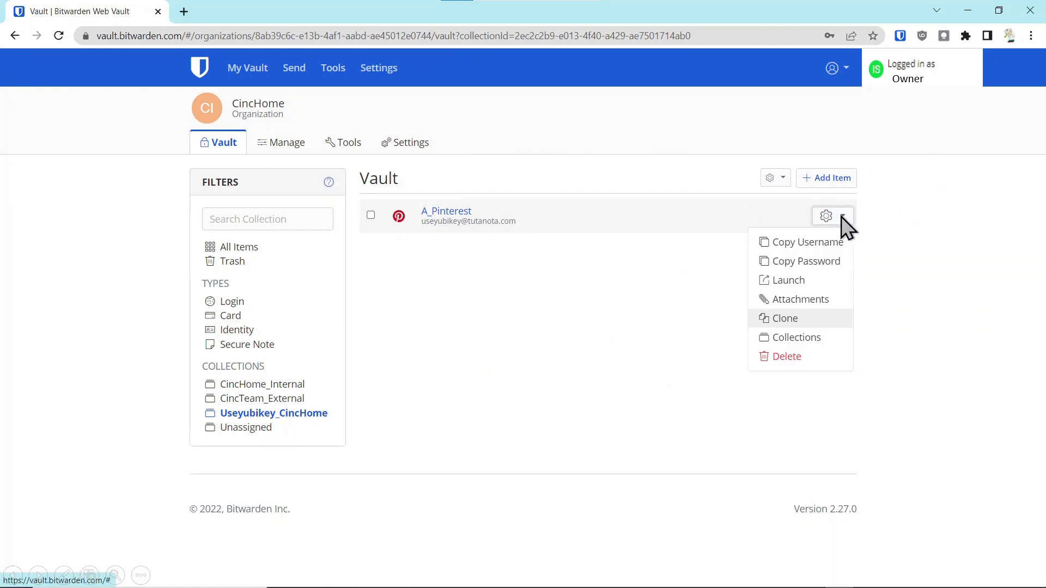
left_click(789, 317)
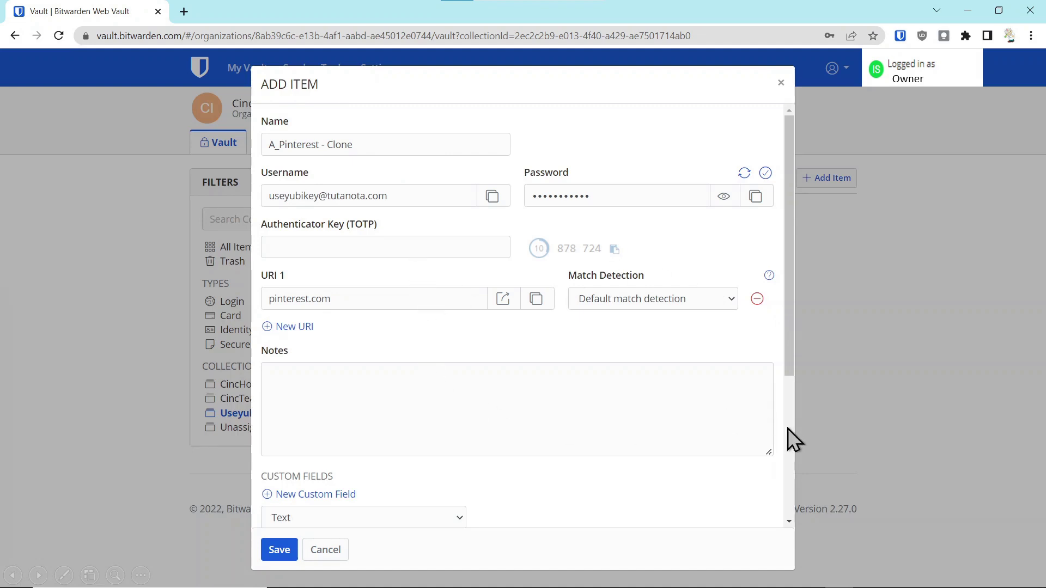
scroll(787, 428, "down", 3)
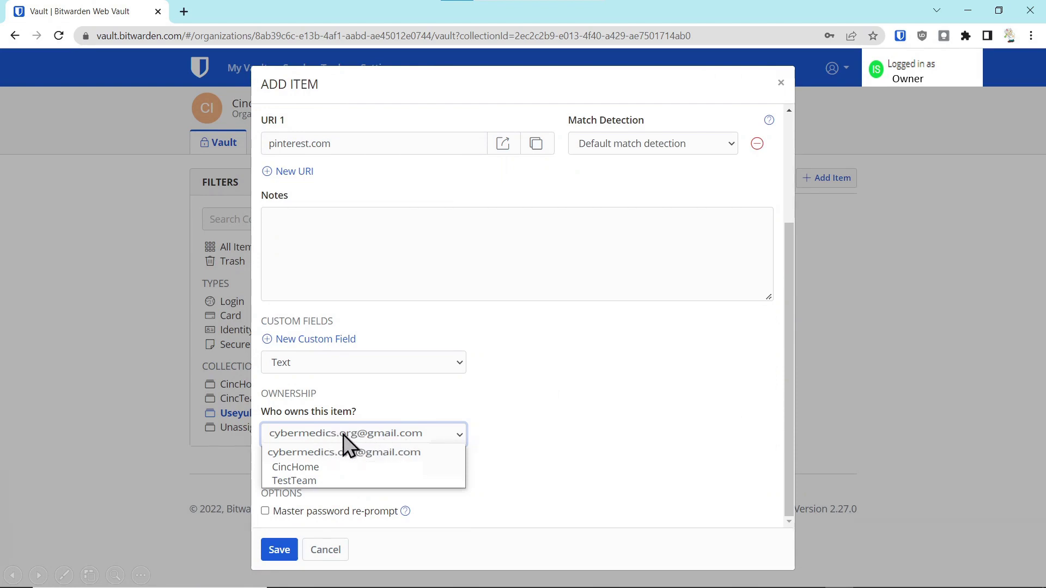
left_click(277, 550)
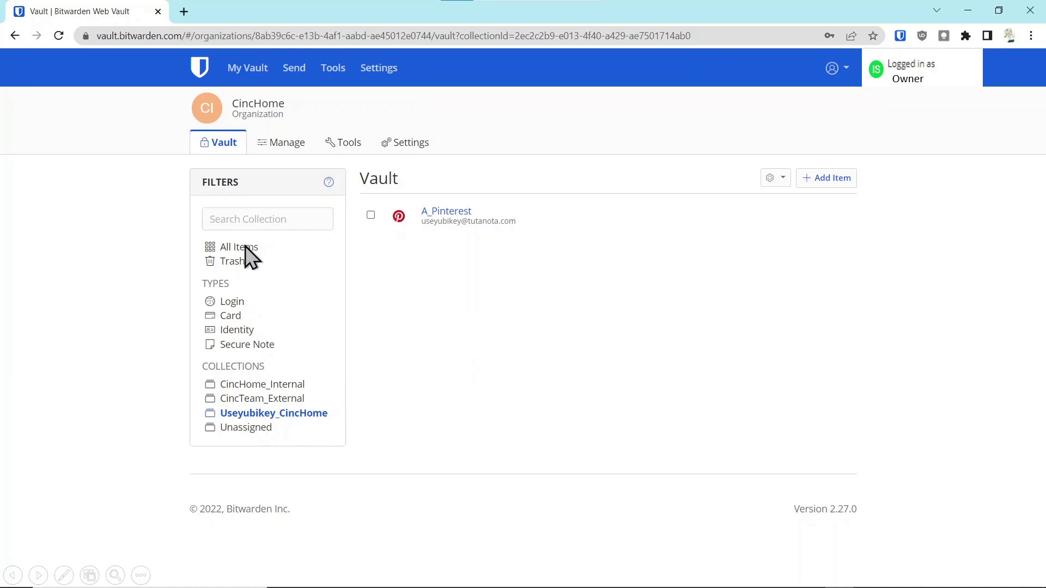
- Return to the owner's personal vault and review the collections the A_Pinterest item is shared with, without changing them
key("alt+Left")
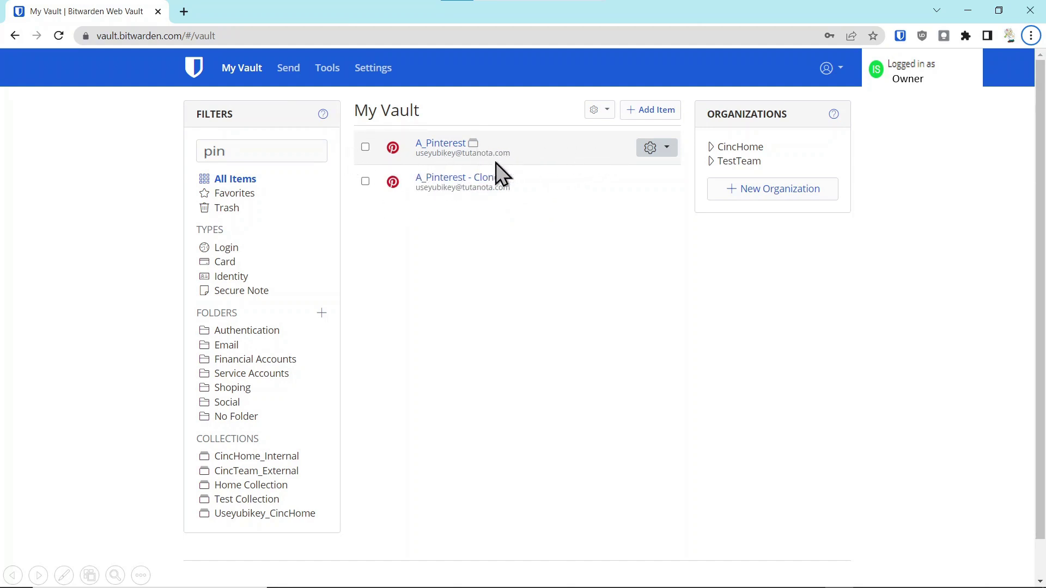
left_click(668, 155)
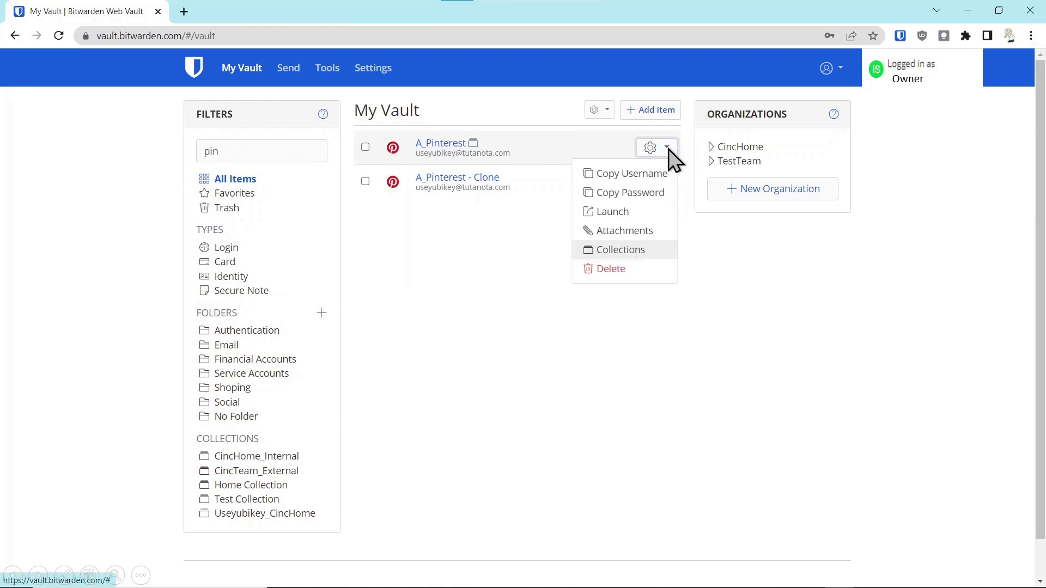
left_click(621, 251)
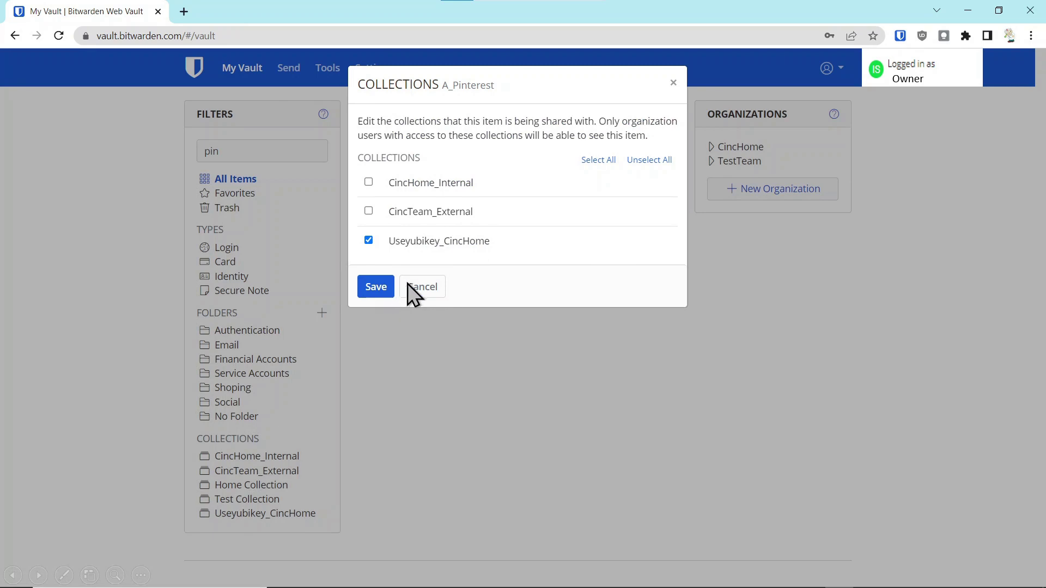
left_click(429, 287)
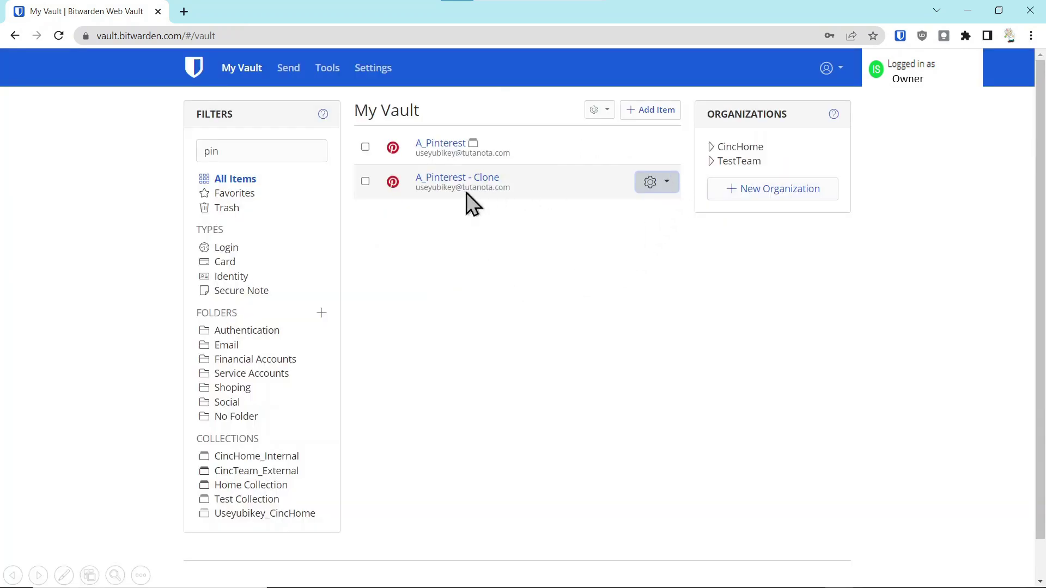
- Review the options for moving A_Pinterest - Clone to an organization, including the TestTeam collections, without moving it
left_click(668, 185)
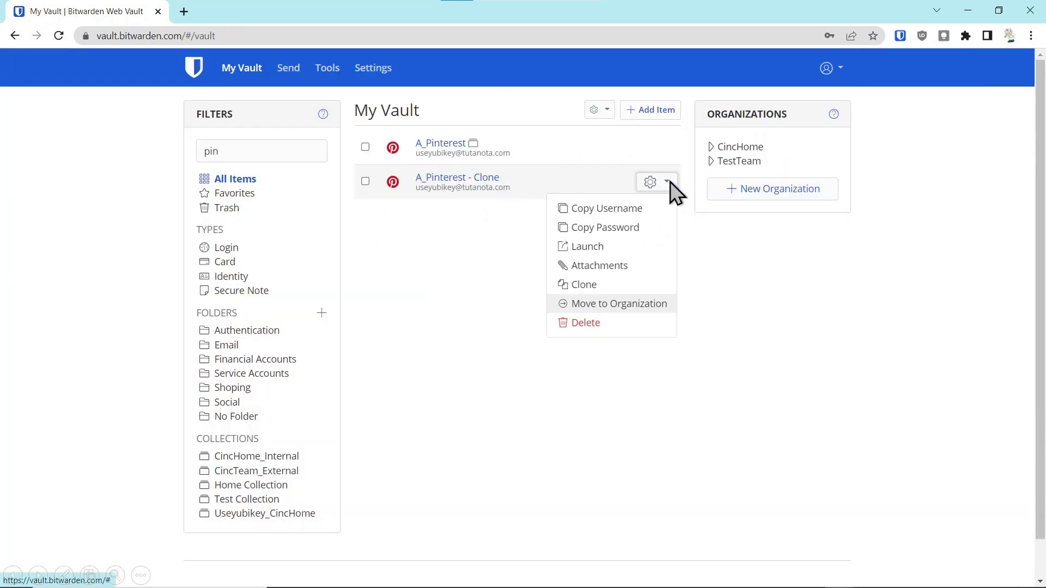
left_click(616, 306)
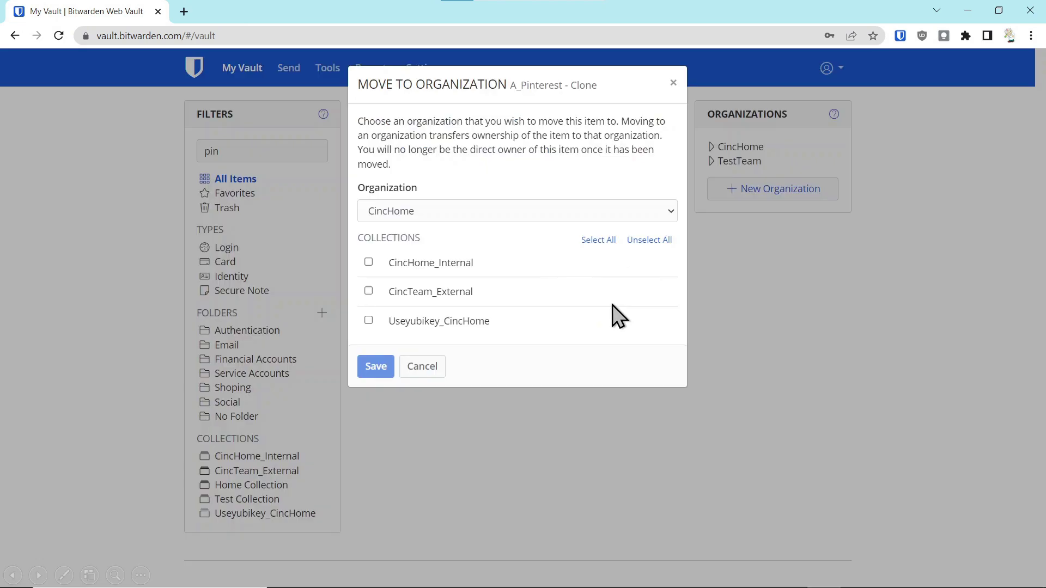
left_click(477, 210)
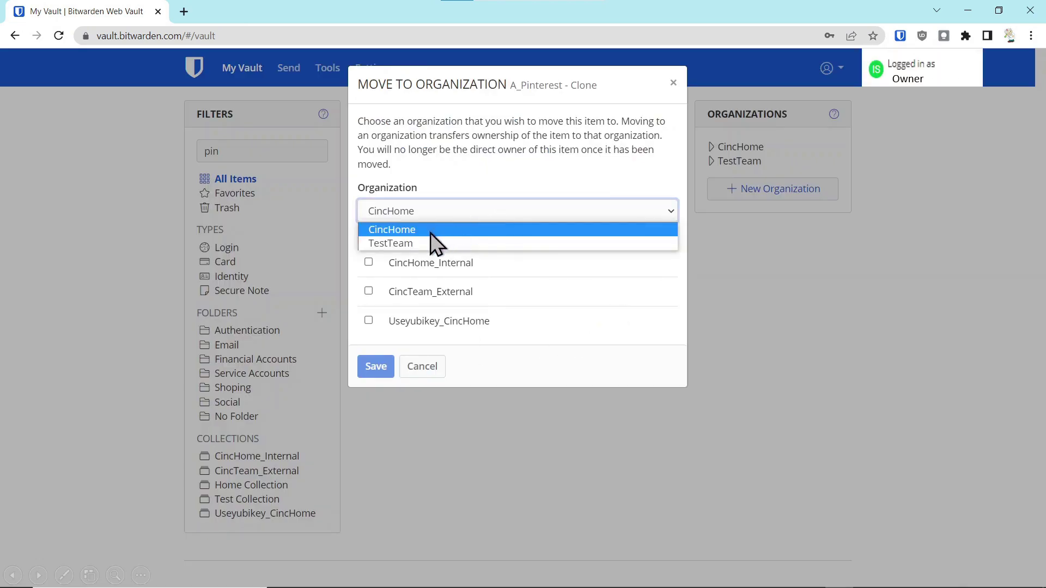
left_click(401, 245)
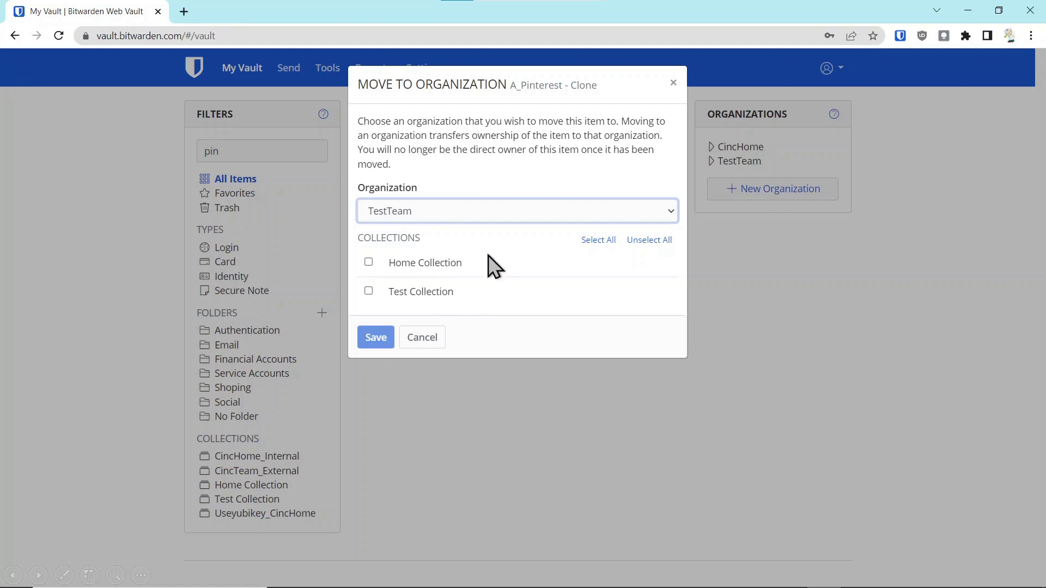
left_click(420, 344)
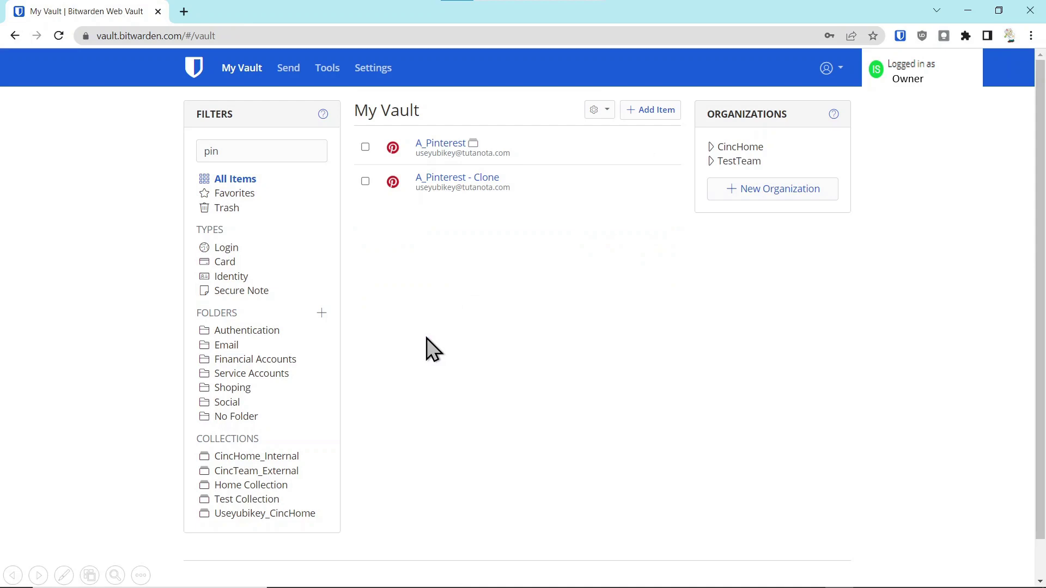
- Send the shared A_Pinterest item to the trash from the owner's vault and check the Useyubikey_CincHome collection
left_click(666, 148)
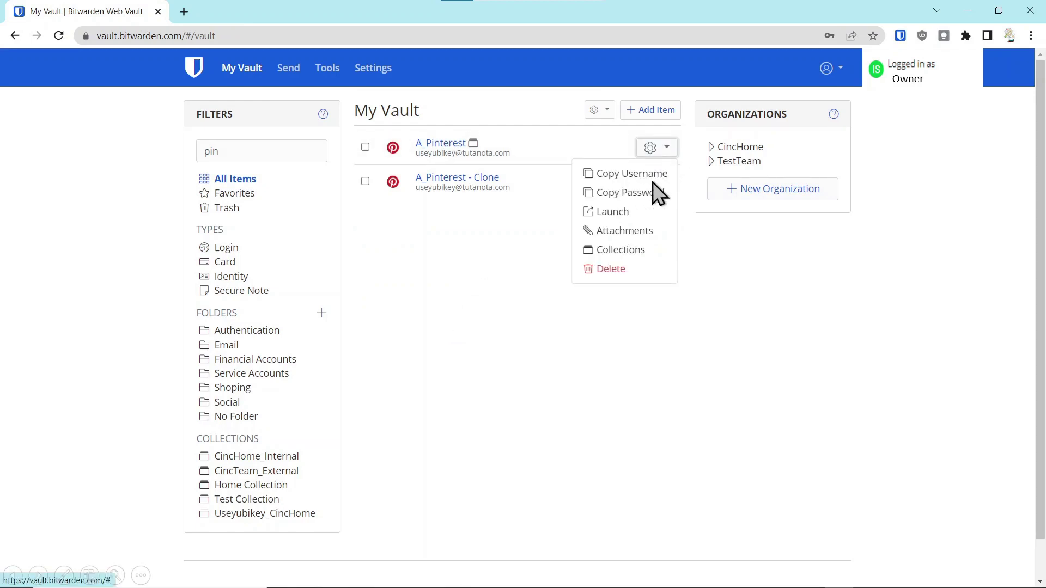
left_click(606, 278)
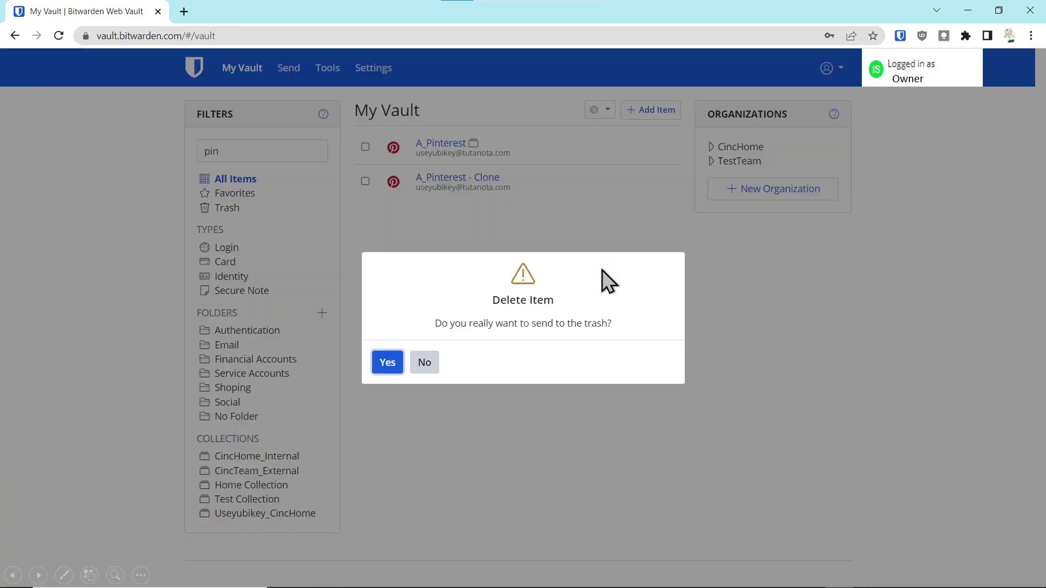
left_click(387, 362)
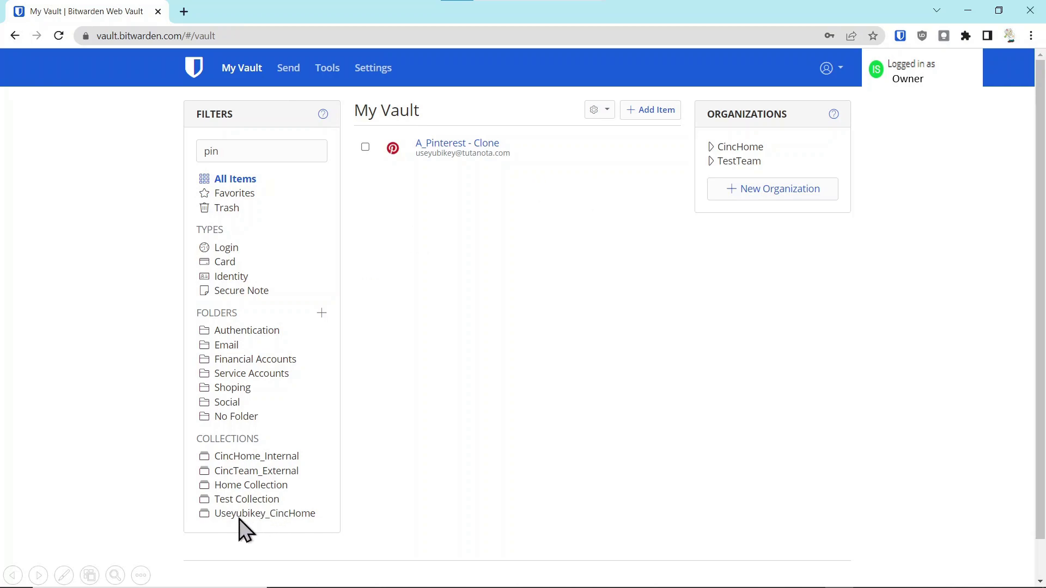
left_click(262, 514)
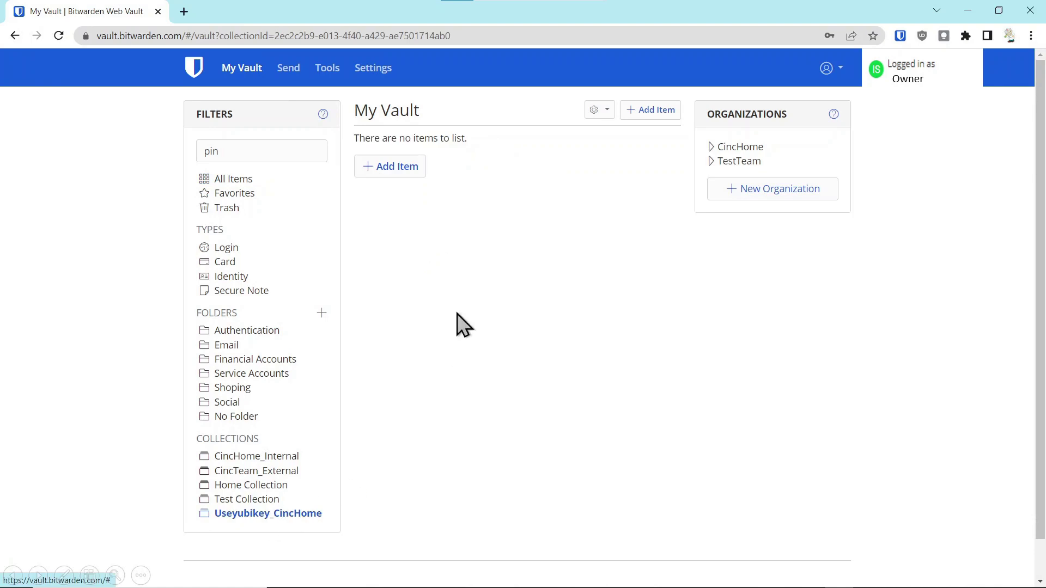